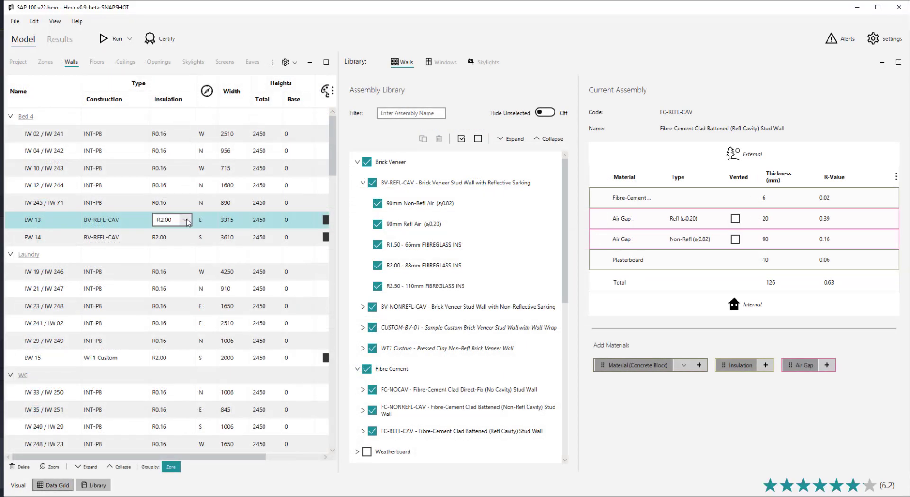
Check which insulation options are available for wall EW 13.
click(186, 222)
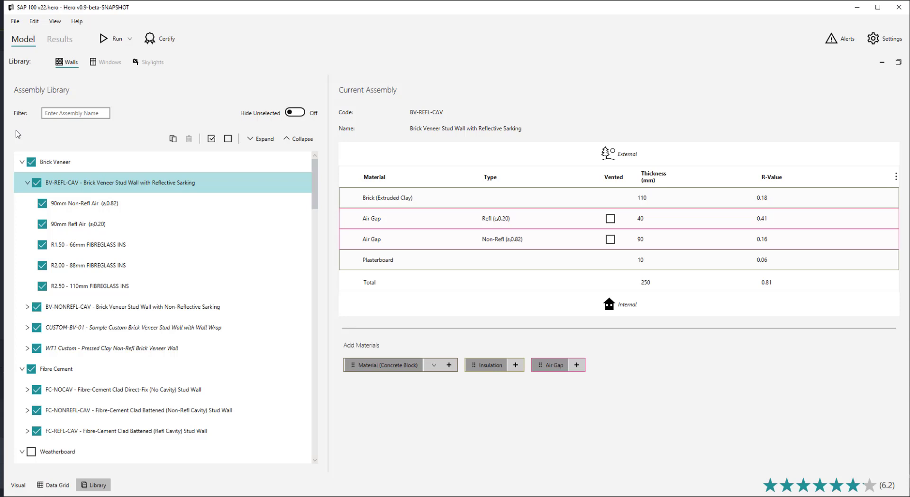
Filter the assembly library by 'fibre' and then 'ramm', then clear the filter.
click(70, 114)
text(fibre)
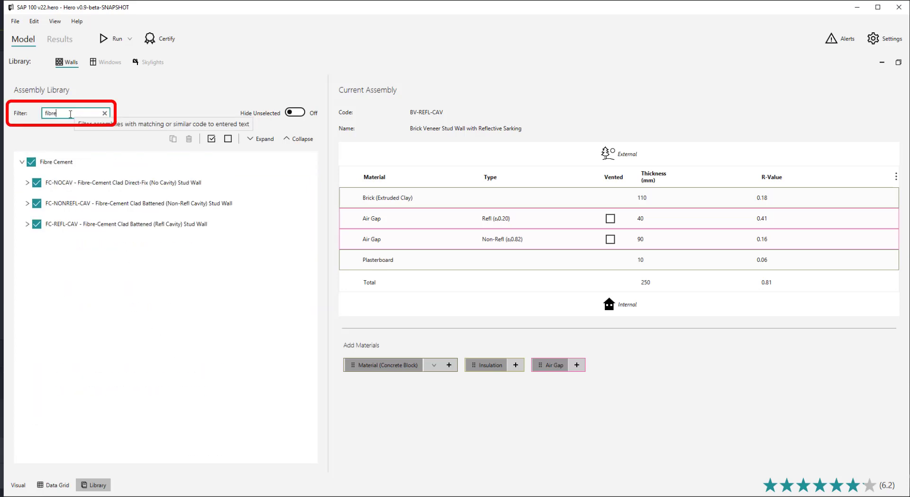
key(BackSpace)
key(BackSpace)
key(BackSpace)
key(BackSpace)
text(ra)
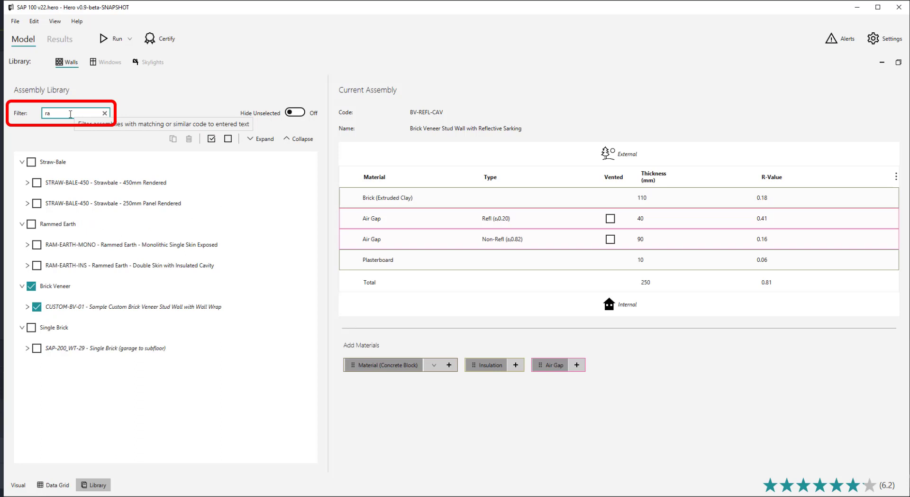
text(mm)
key(BackSpace)
key(BackSpace)
key(BackSpace)
key(BackSpace)
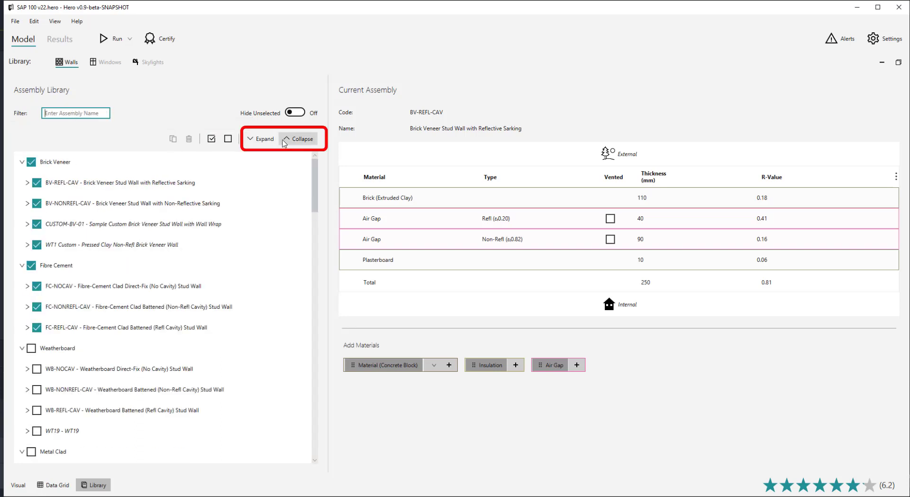
Collapse and expand the library tree, then expand BV-REFL-CAV's insulation options.
click(299, 138)
click(264, 138)
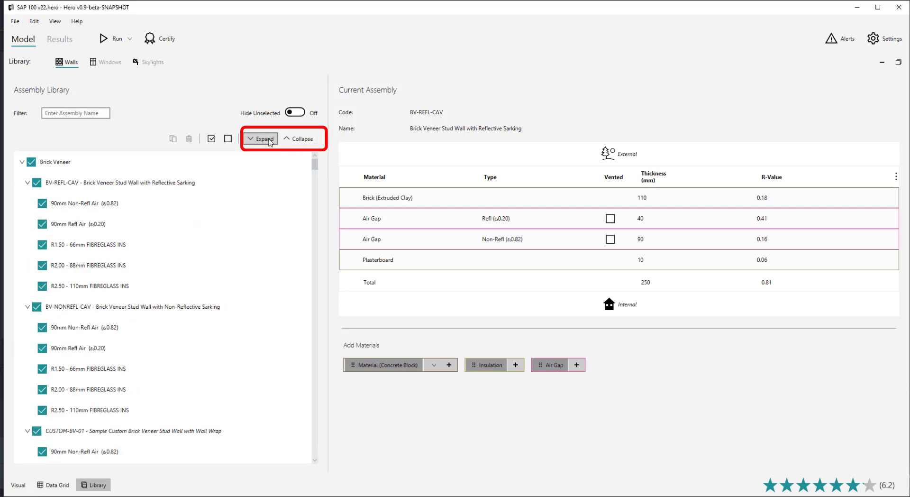
double_click(91, 185)
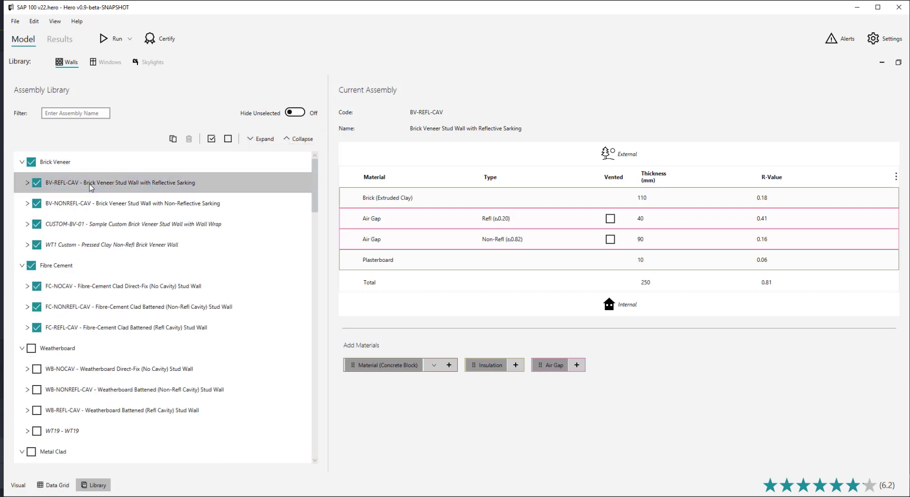
double_click(91, 184)
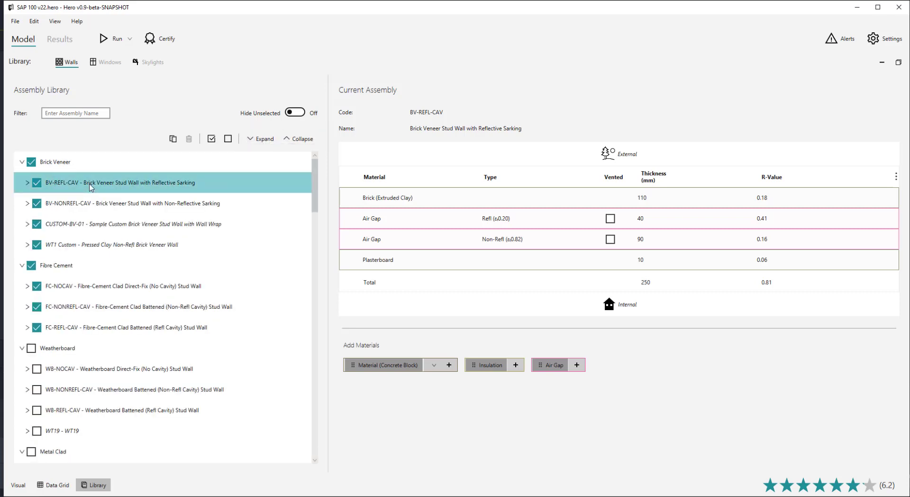
double_click(91, 185)
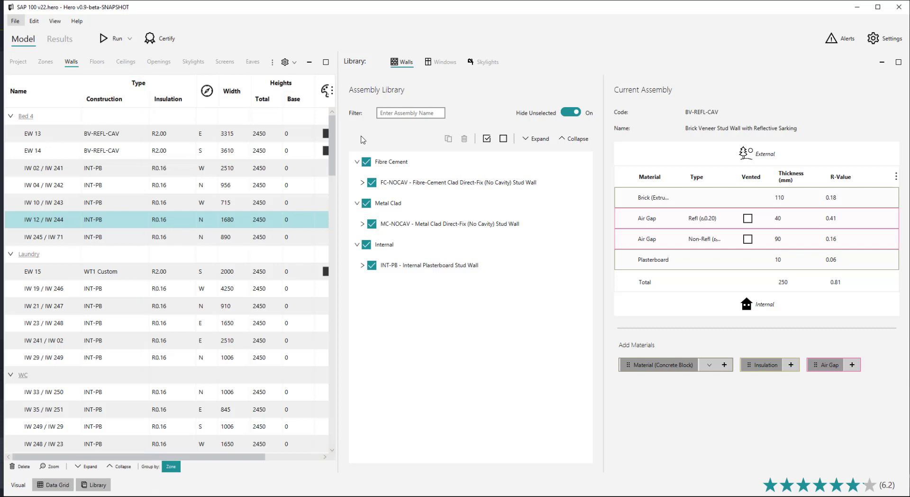
Review the construction choices offered for walls IW 12 and EW 14.
click(114, 219)
click(123, 223)
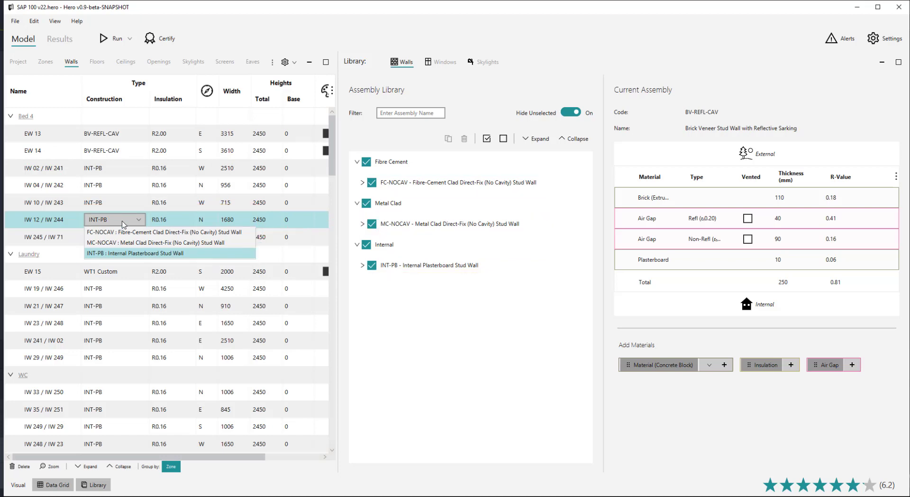
click(123, 223)
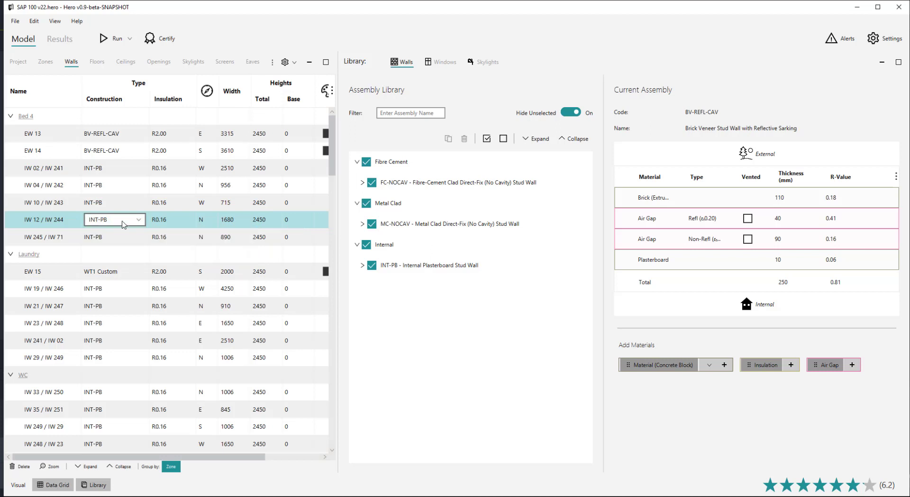
click(122, 152)
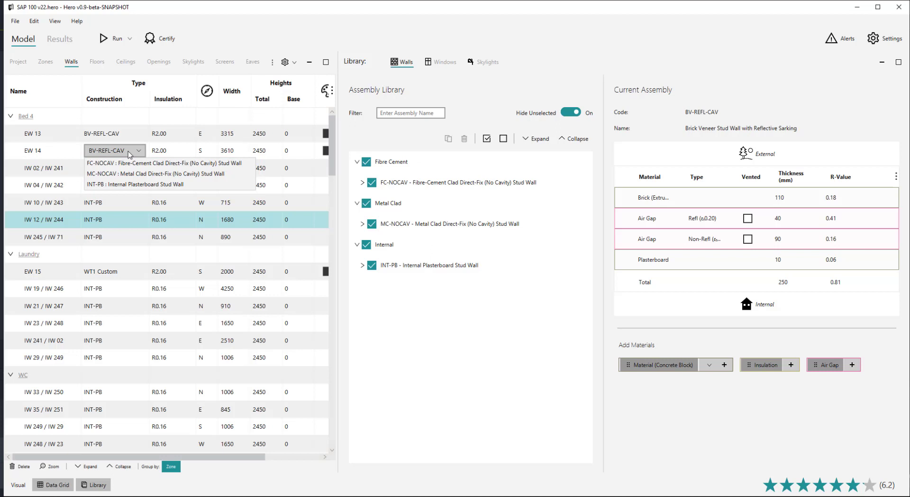
click(129, 154)
Check IW 245's construction choices, keeping INT-PB, then hide the Walls data grid.
click(118, 237)
click(118, 237)
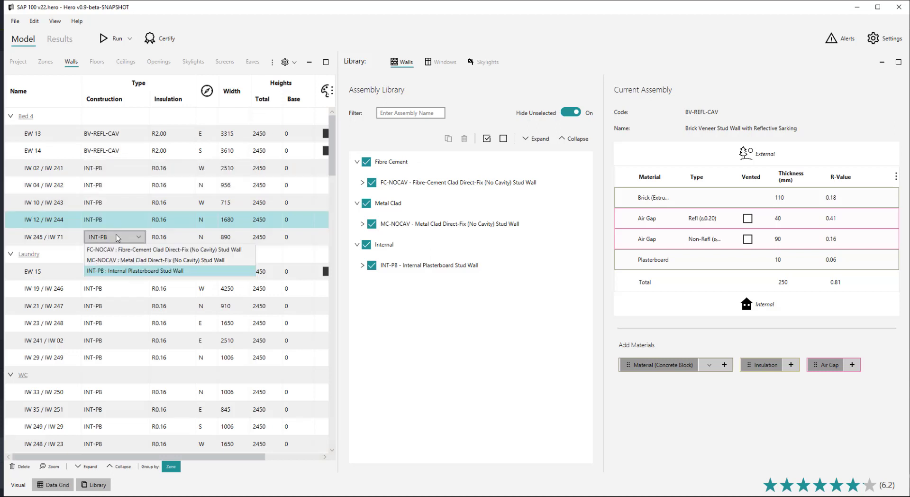
click(118, 237)
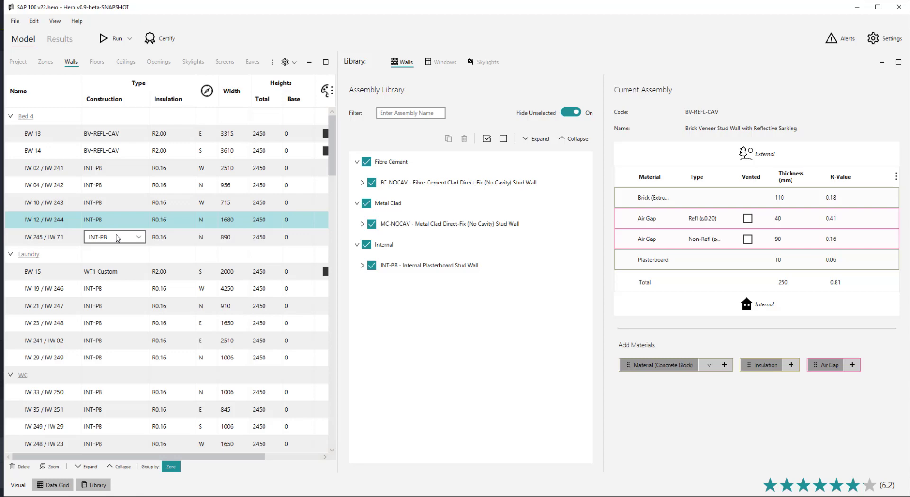
click(309, 62)
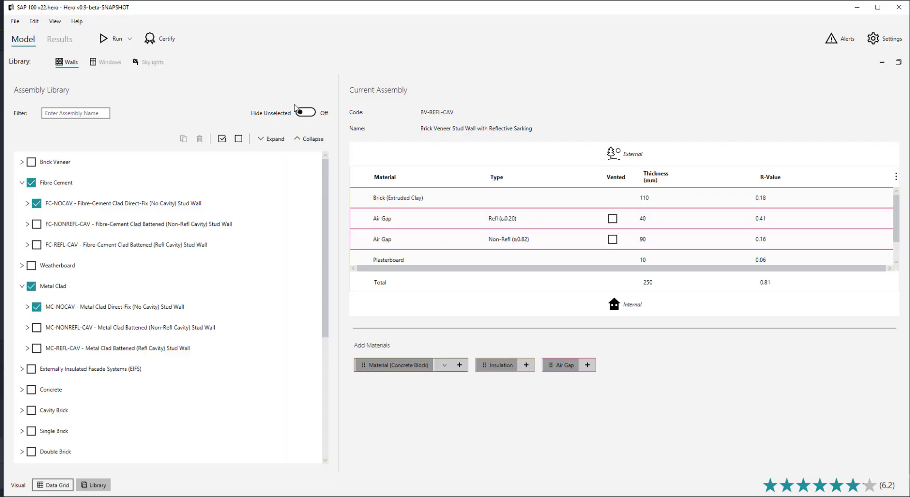
Toggle Hide Unselected on and off twice, ending with all assemblies shown.
click(308, 112)
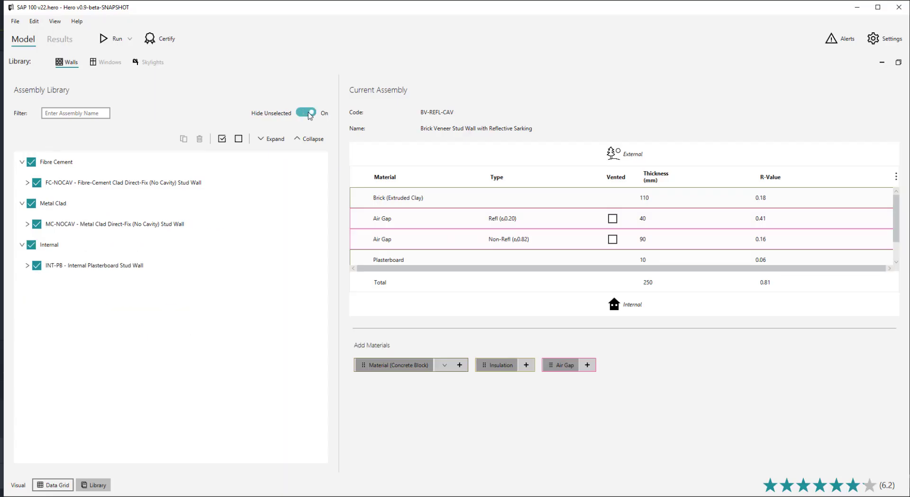
click(308, 113)
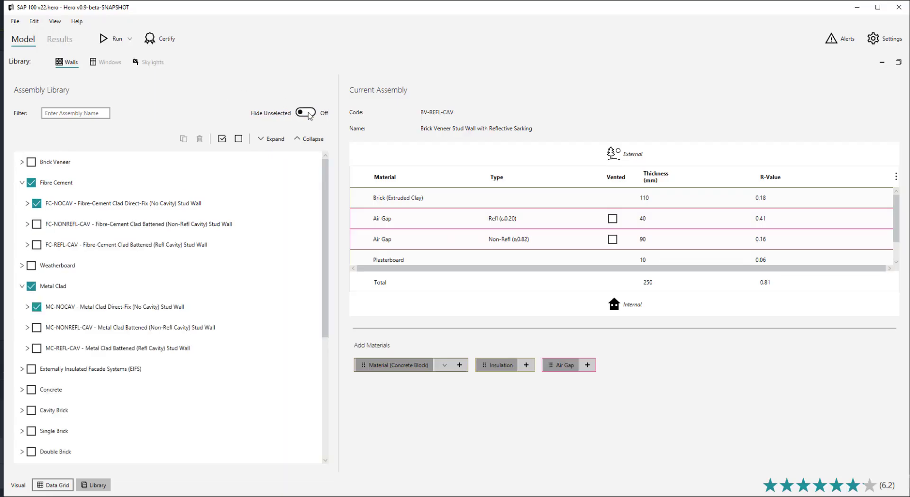
click(309, 113)
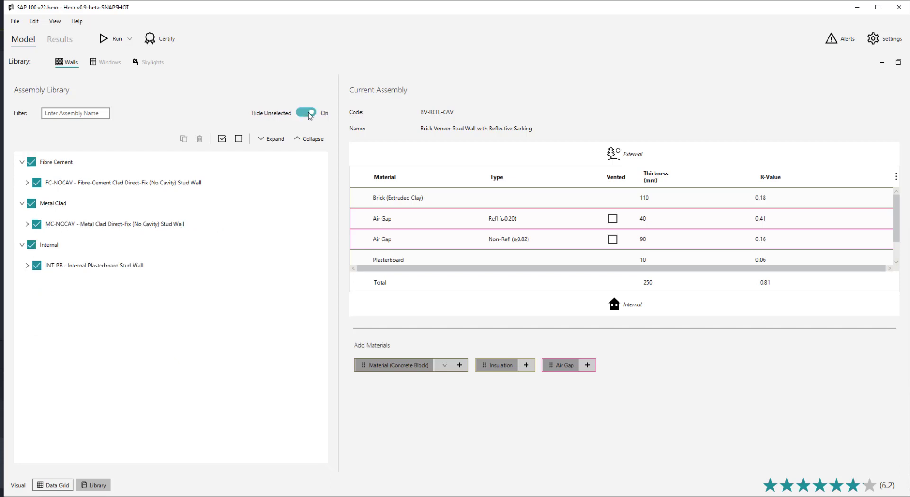
click(309, 114)
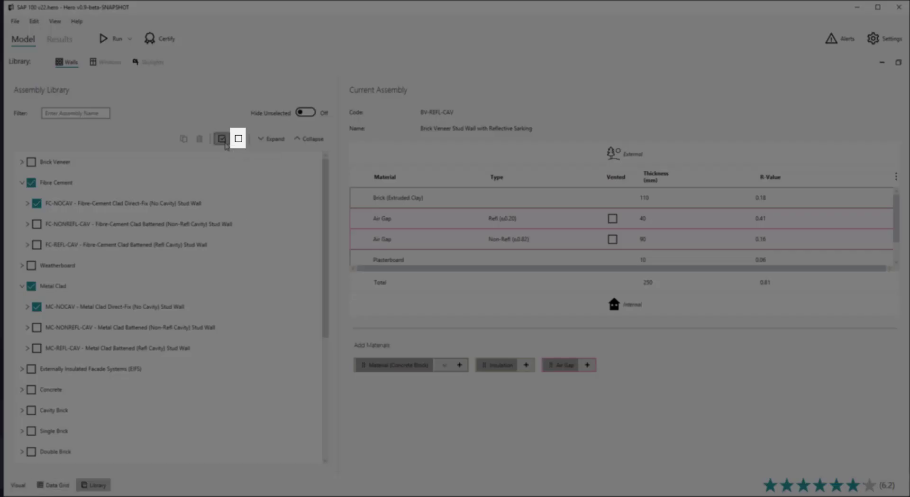
Reset all library checks, then enable FC-NOCAV, FC-NONREFL-CAV and the Concrete assemblies.
click(224, 142)
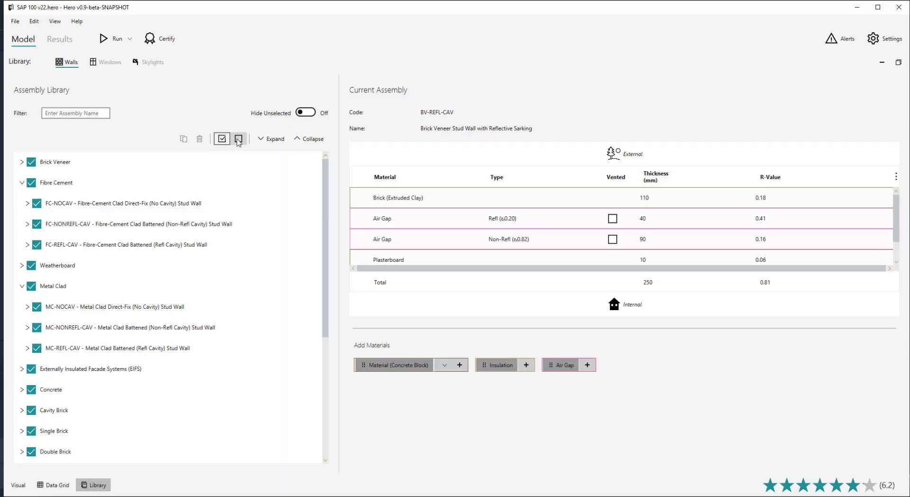
click(238, 139)
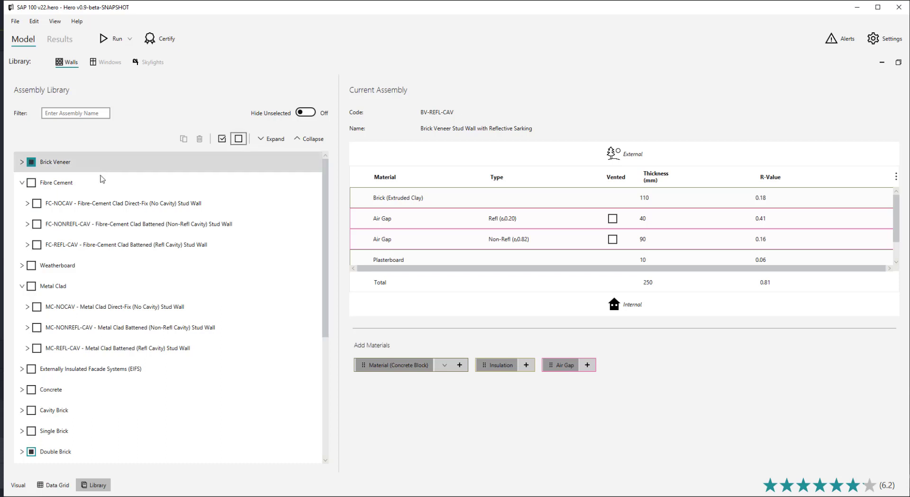
click(37, 204)
click(37, 224)
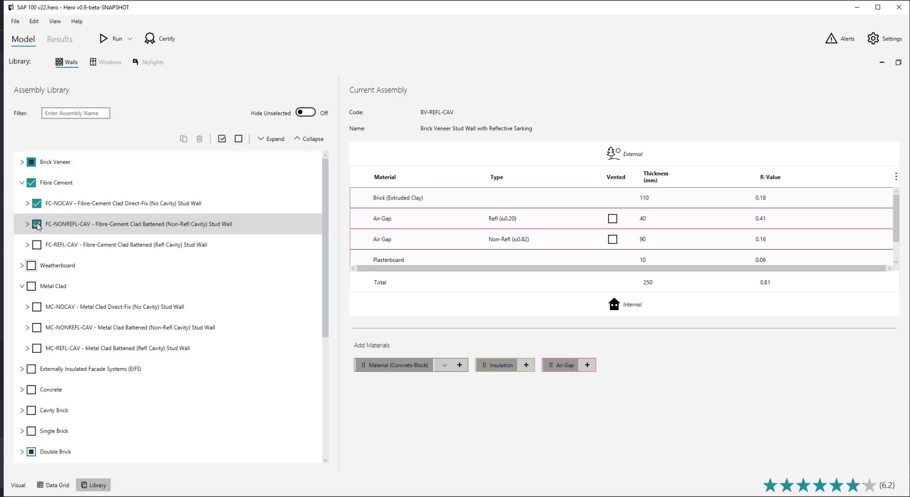
click(31, 389)
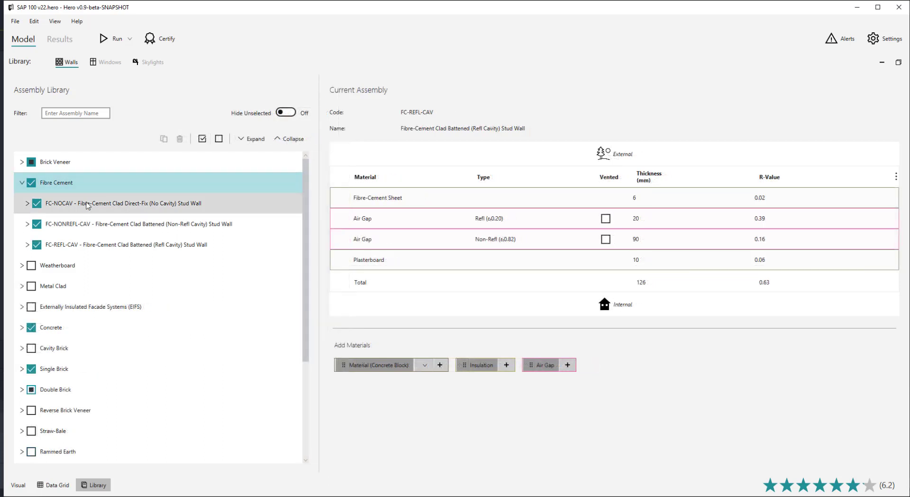
Clone FC-NOCAV as the editable copy FC-NOCAV1 and peek at its insulation options.
click(87, 207)
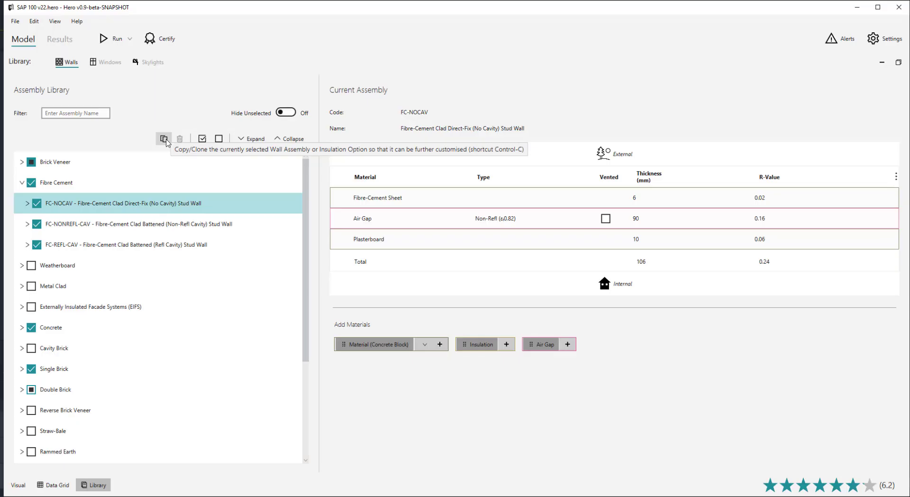
key(ctrl+c)
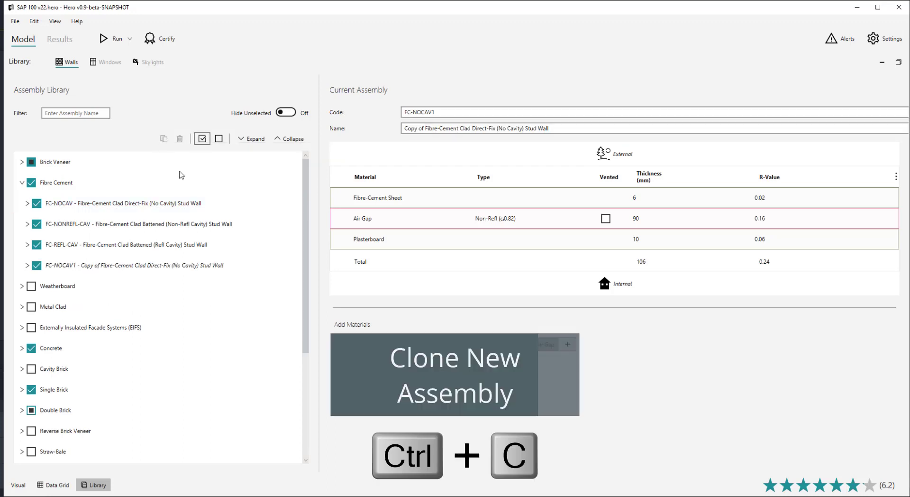
click(240, 270)
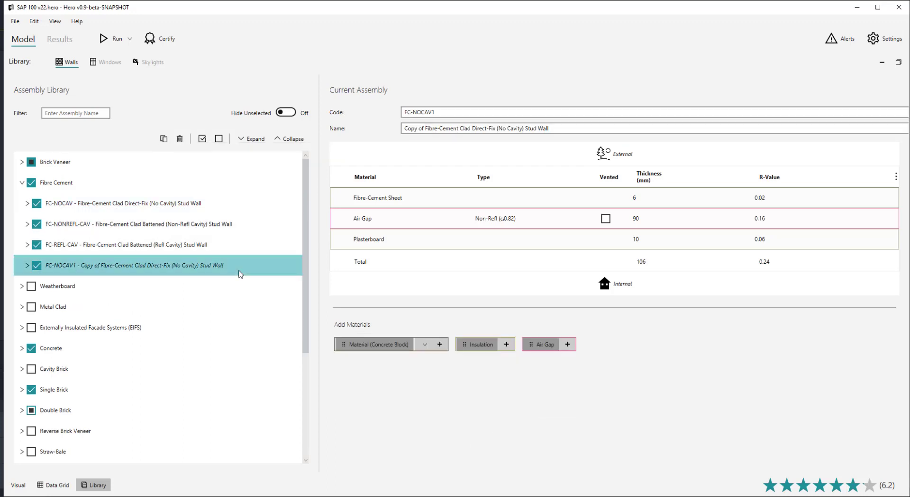
double_click(240, 270)
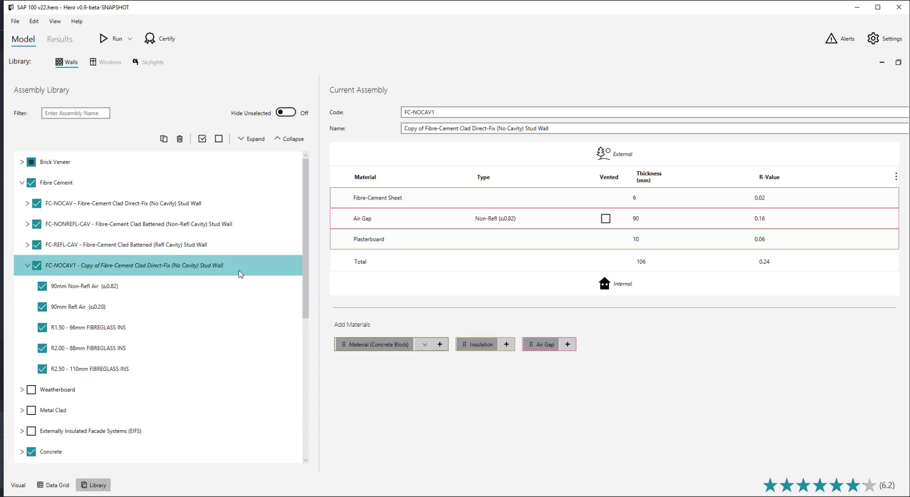
double_click(241, 274)
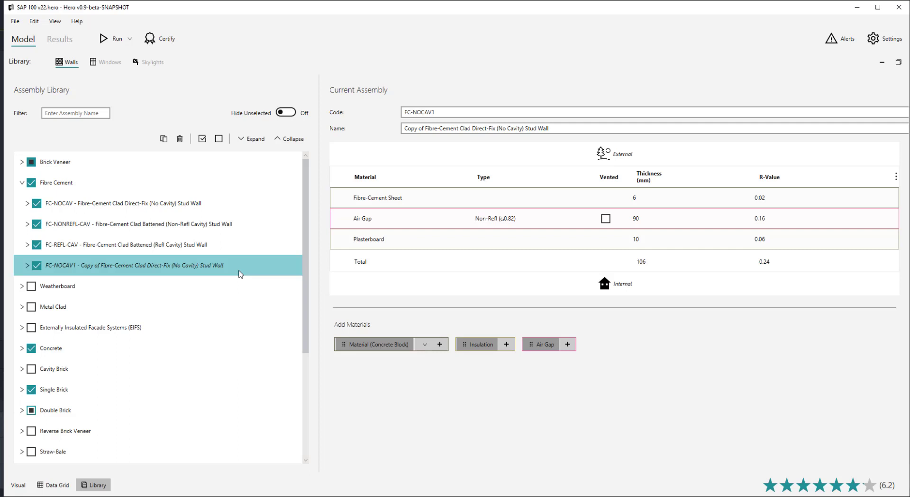
Load FC-NOCAV1 with R1.50 66mm fibreglass insulation and duplicate that option twice.
click(259, 233)
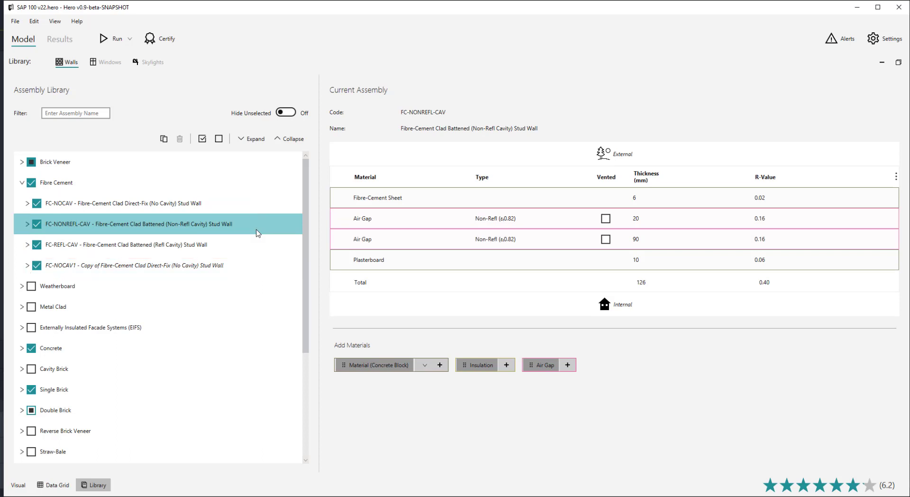
click(235, 266)
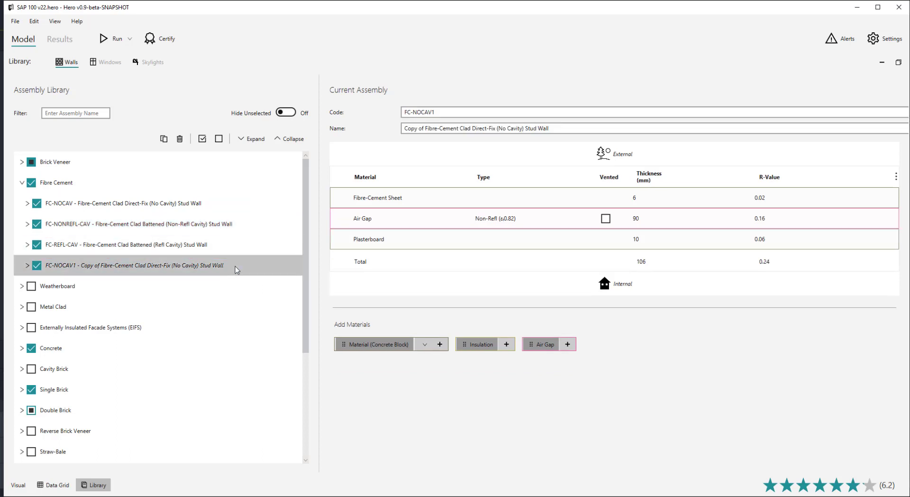
double_click(236, 266)
click(159, 334)
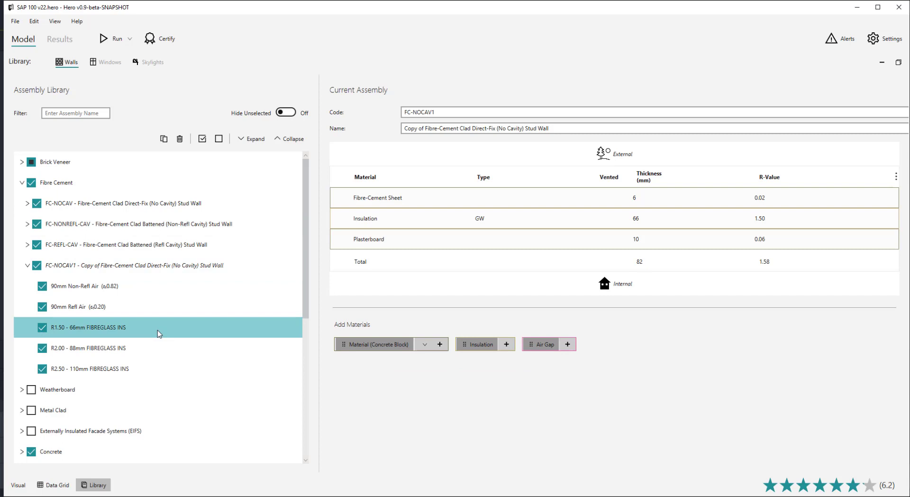
click(164, 139)
click(163, 140)
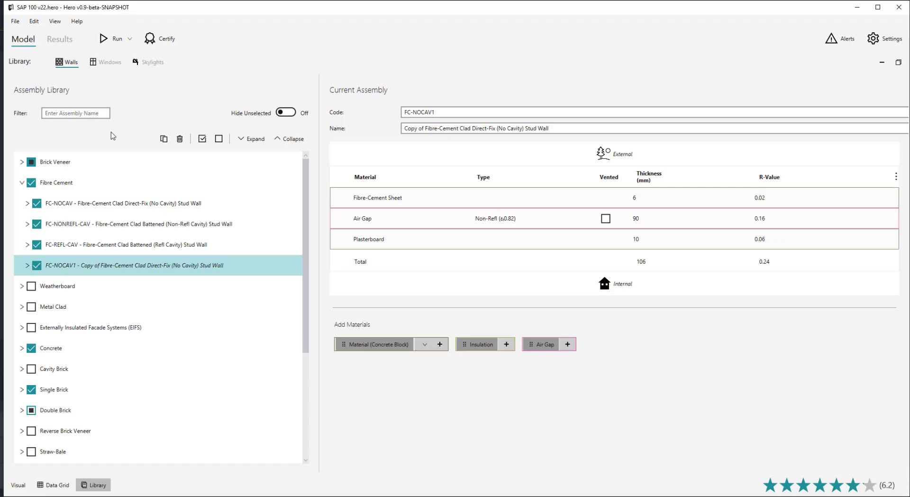
Delete the FC-NOCAV1 custom assembly, confirming with Yes.
click(180, 139)
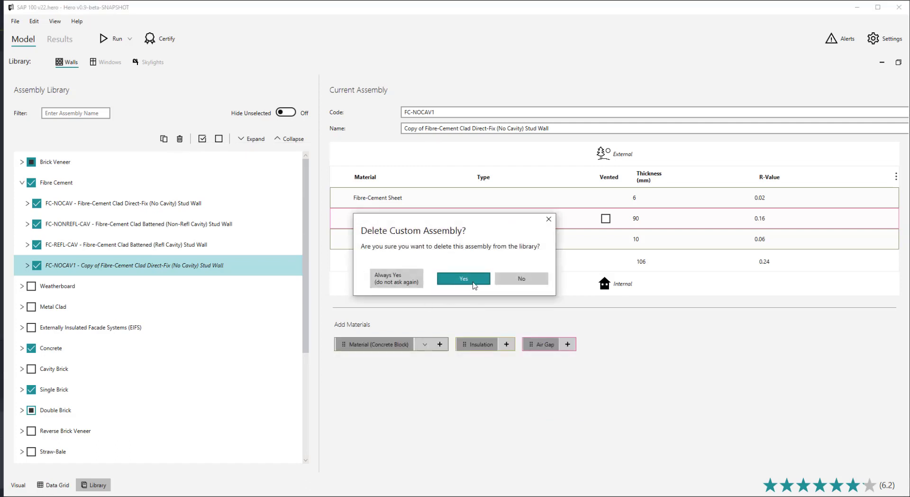
click(476, 280)
scroll(175, 238, up, 3)
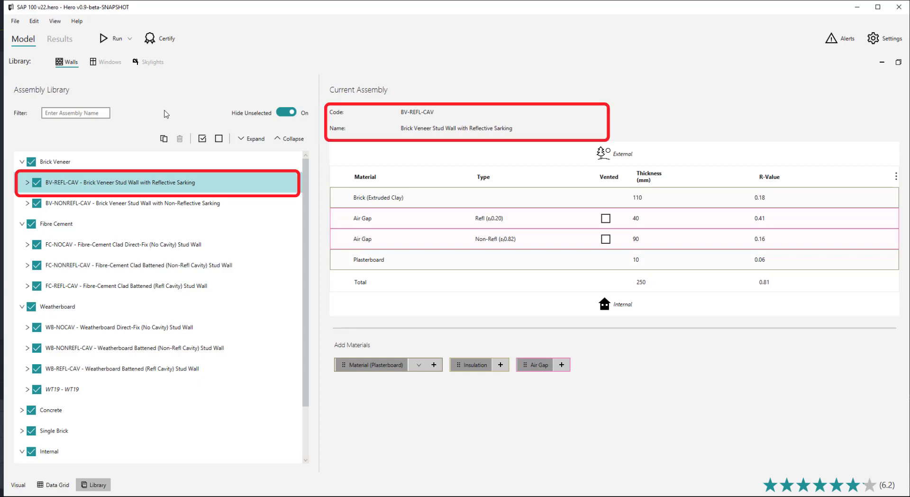
Load BV-NONREFL-CAV and preview it with R1.50 66mm fibreglass insulation.
click(118, 196)
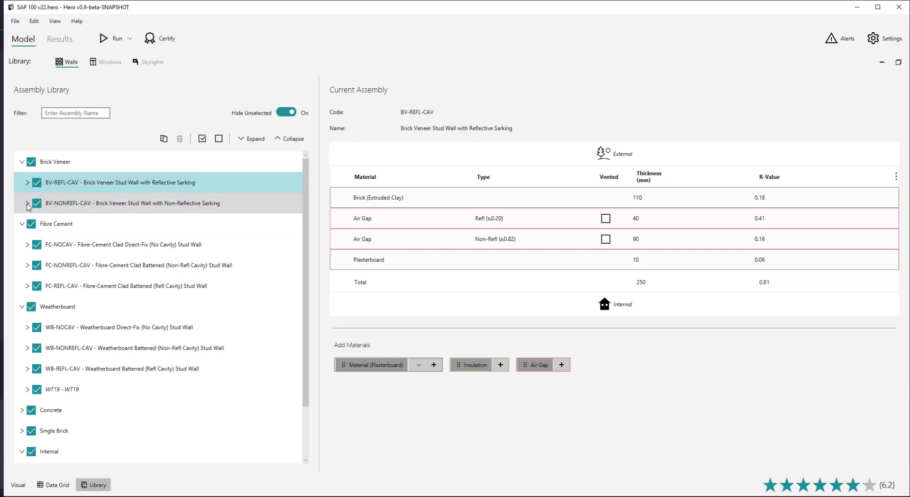
click(27, 203)
click(94, 210)
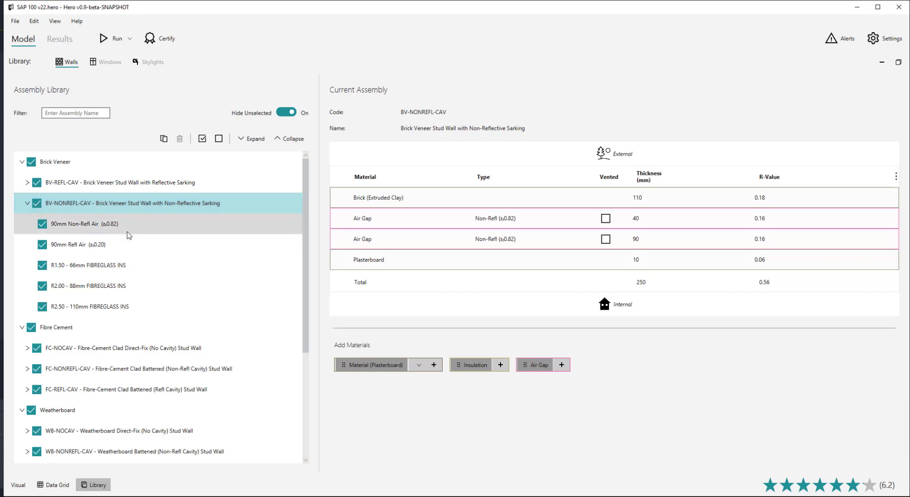
click(144, 270)
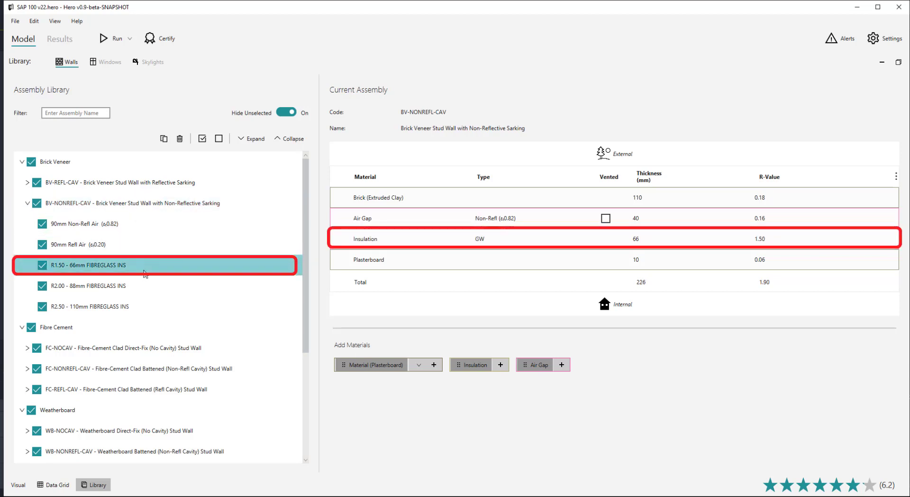
Compare the R2.00, R2.50, 90mm reflective air and R1.50 options, then duplicate BV-NONREFL-CAV.
click(142, 286)
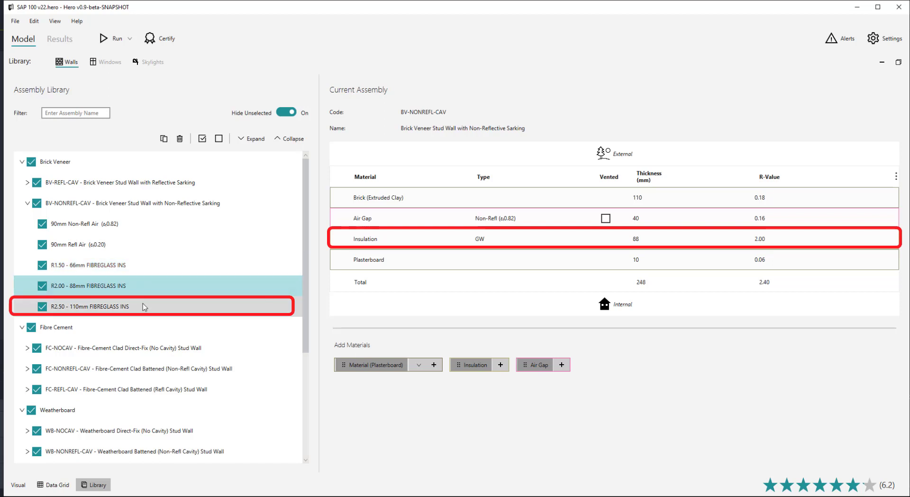
click(143, 306)
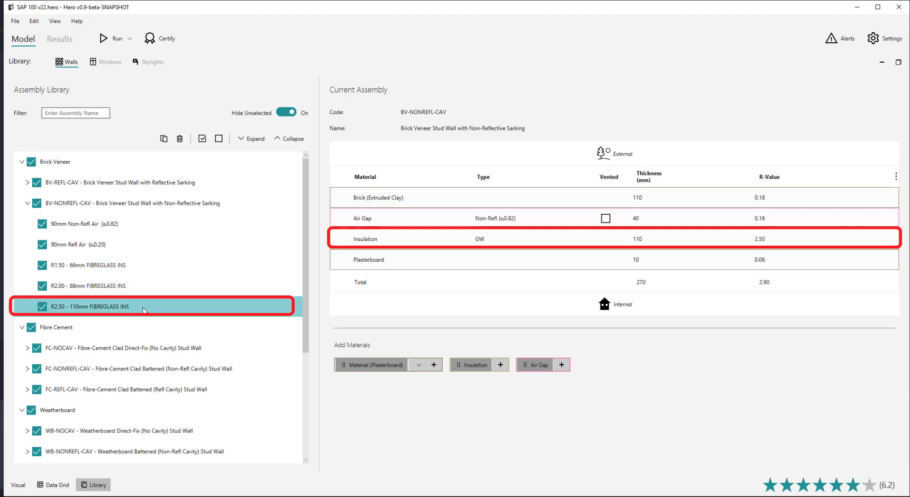
click(139, 252)
click(143, 272)
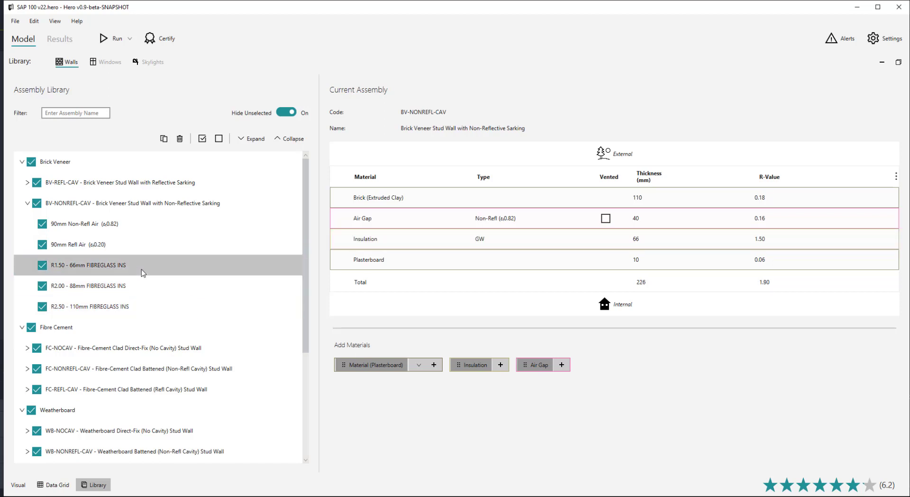
click(133, 204)
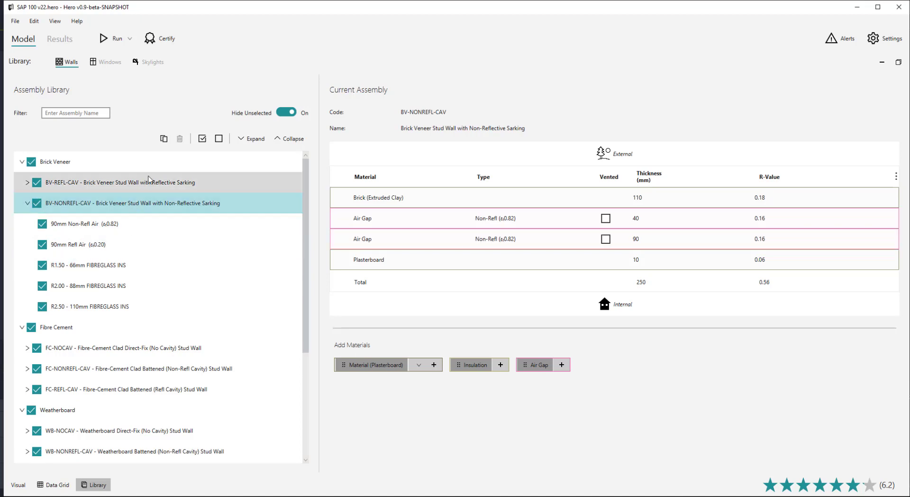
click(166, 139)
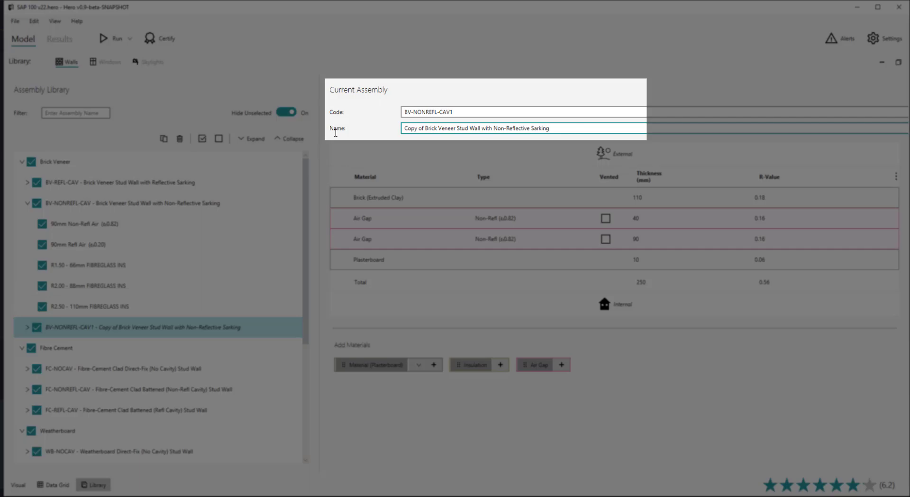
Name the copy 'My New Brick Veneer' and toggle the thermal conductivity column on and off.
key(ctrl+a)
text(My New Brick Veneer)
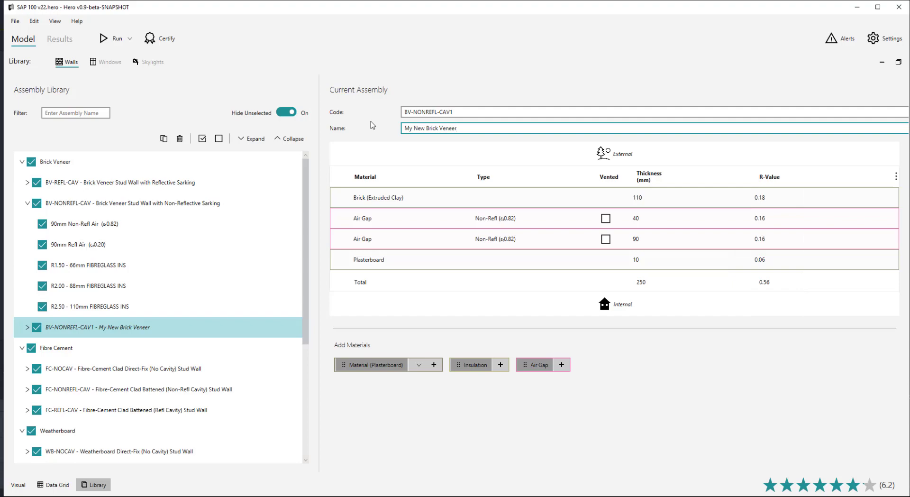
click(896, 176)
click(903, 273)
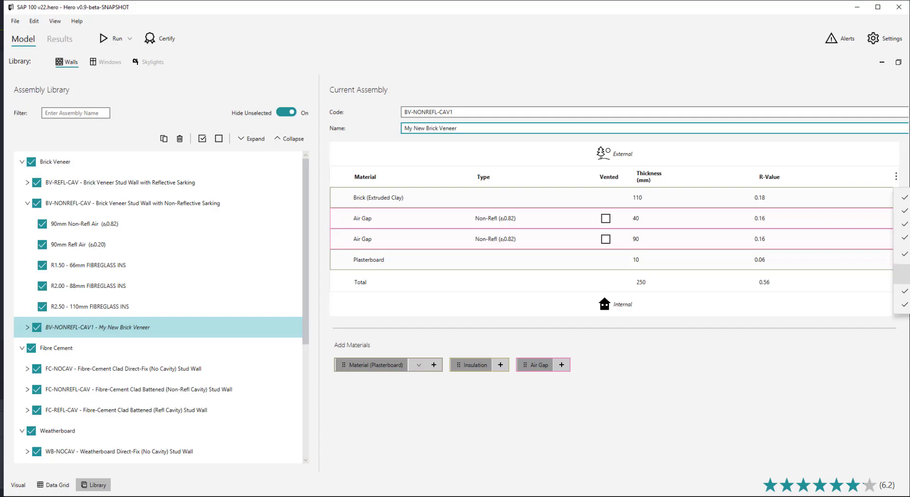
click(896, 176)
click(903, 273)
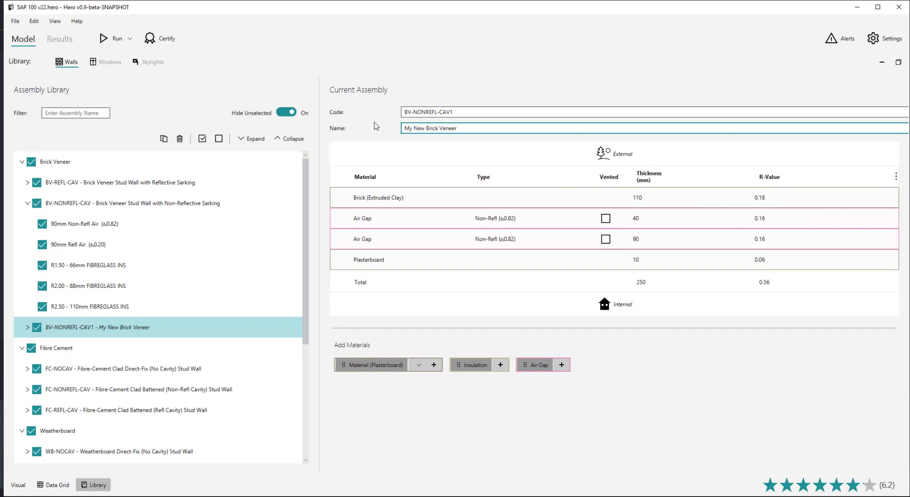
Expand My New Brick Veneer's options, then load BV-REFL-CAV as the current assembly.
click(27, 328)
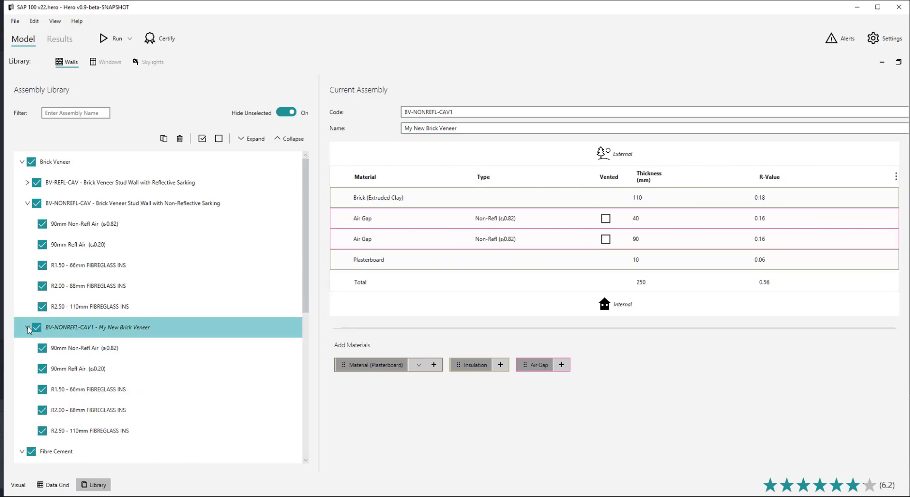
scroll(29, 330, down, 1)
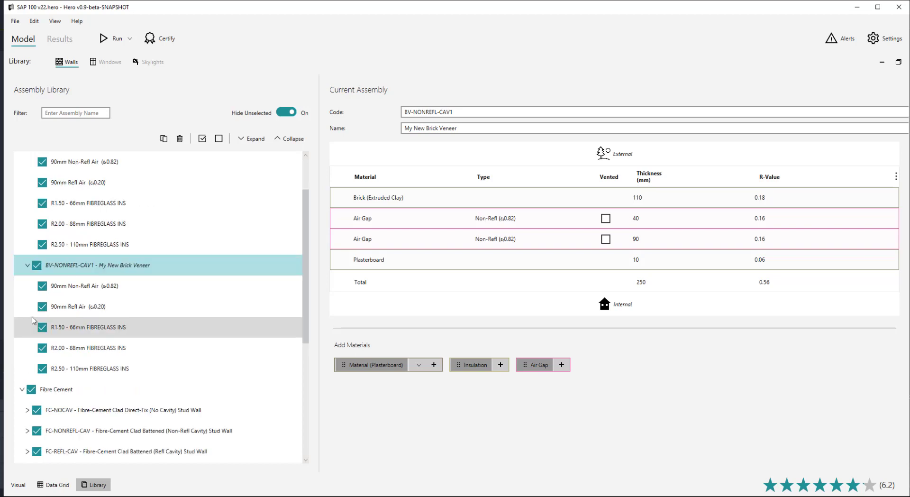
scroll(32, 322, up, 1)
click(104, 182)
Swap BV-REFL-CAV's brick for Concrete: Standard (2400 kg/m³), naming the copy 'Another New Brick Veneer!'.
click(380, 197)
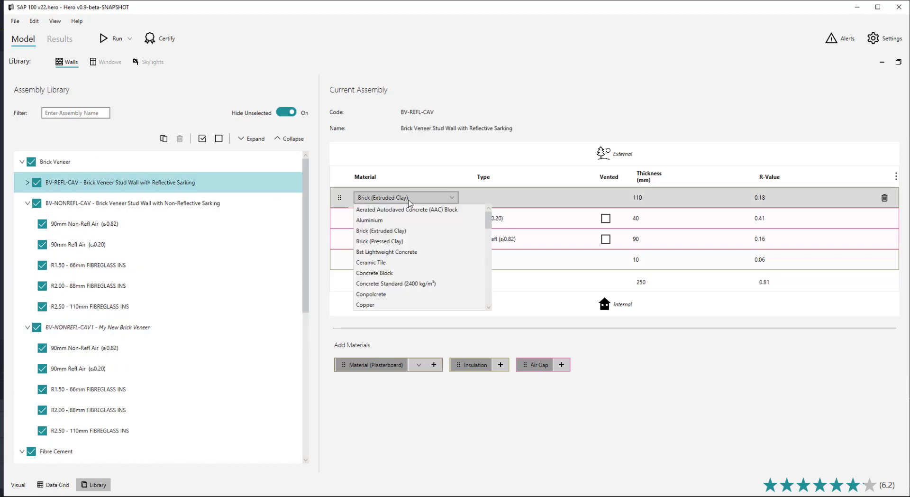
click(395, 284)
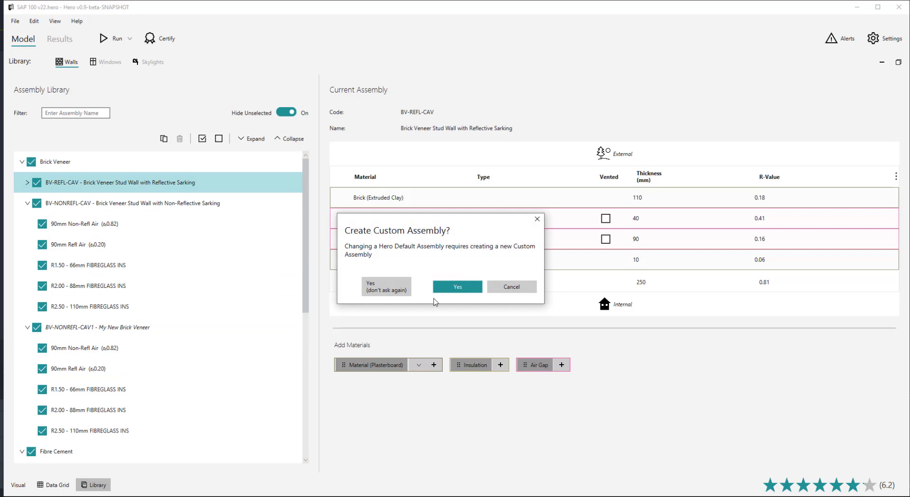
click(450, 288)
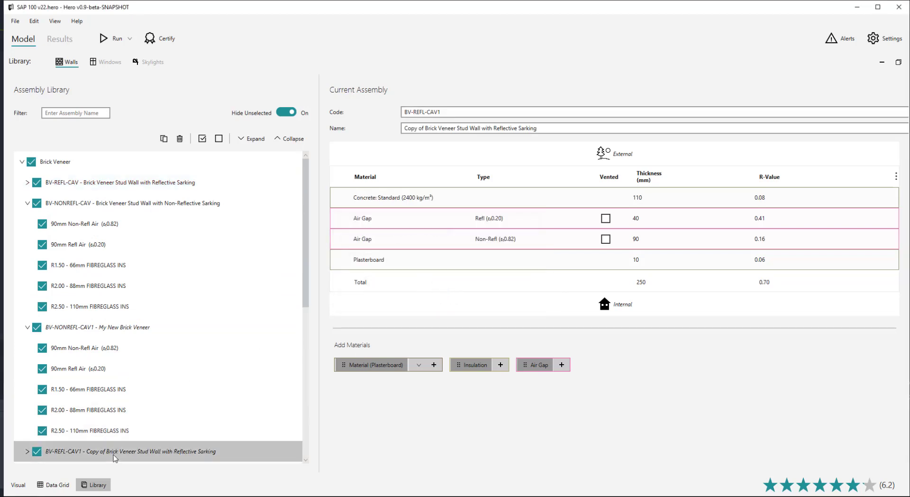
drag(558, 128, 404, 128)
text(A)
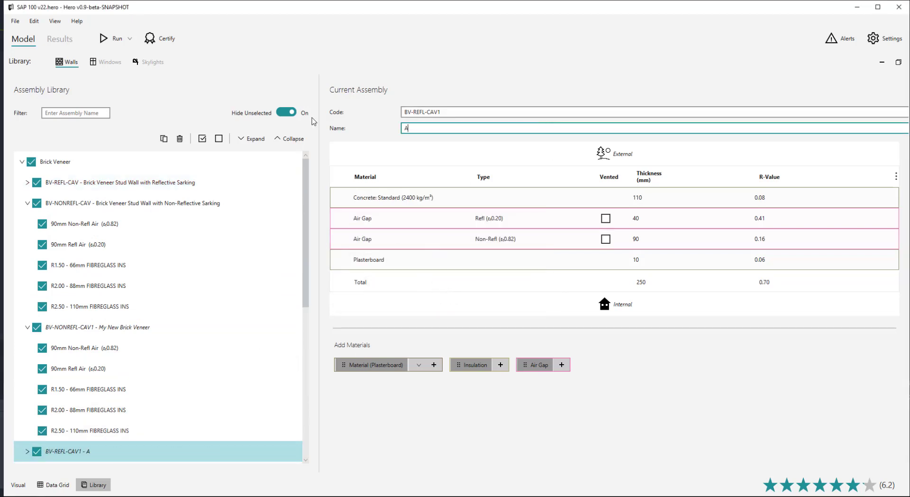
text(nother New Brick Veneer!)
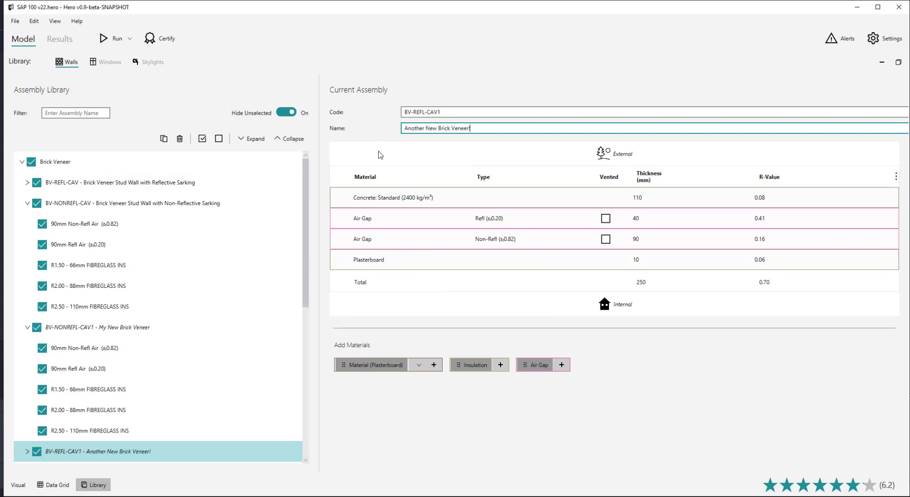
Change the outer layer to Concrete Block, insert plasterboard beneath it, and make the second layer Marble.
click(392, 198)
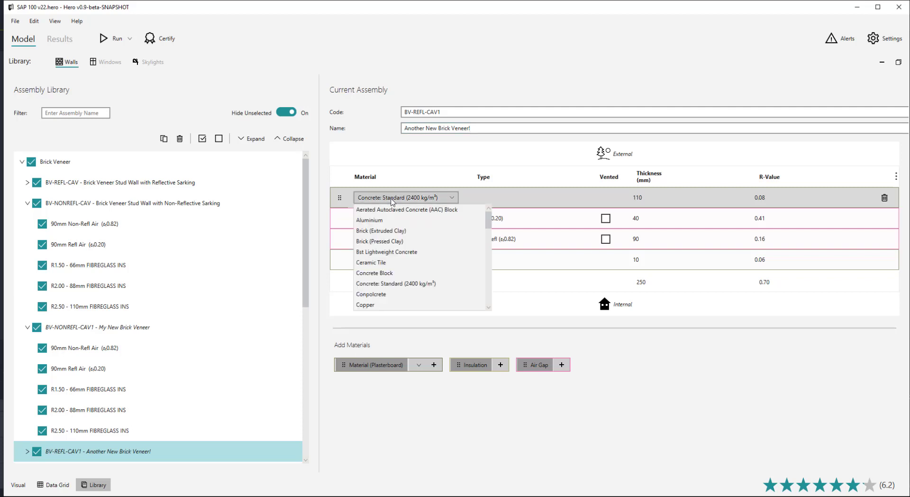
click(384, 273)
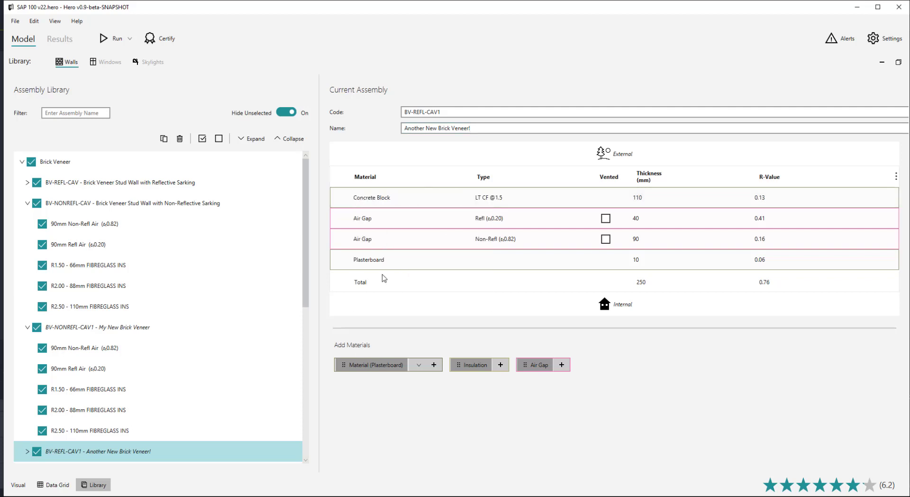
drag(392, 365, 407, 229)
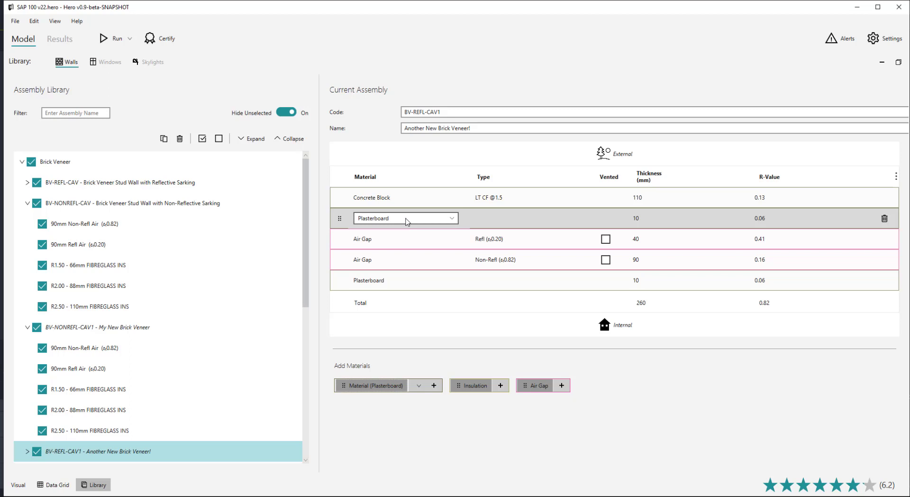
click(407, 218)
scroll(407, 251, down, 5)
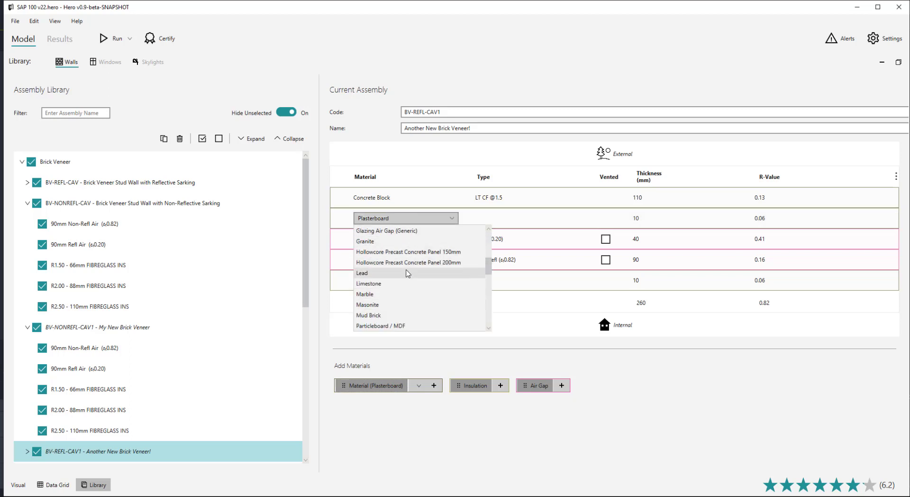
click(405, 294)
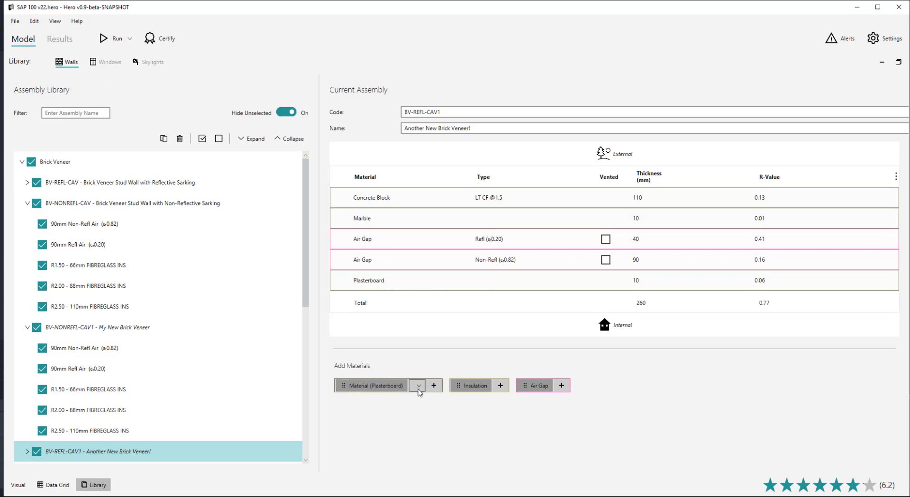
Add Polycarbonate layers at the outer face and after the second air gap.
click(419, 386)
click(424, 389)
drag(375, 387, 391, 201)
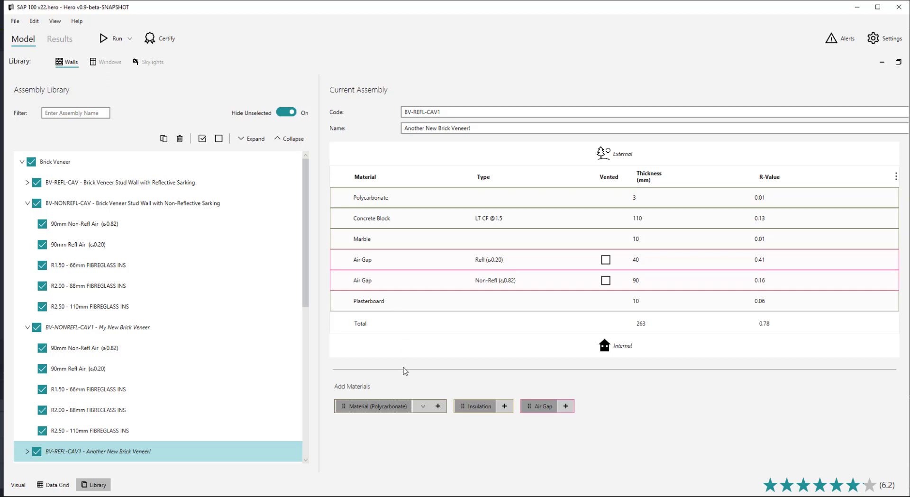
click(437, 406)
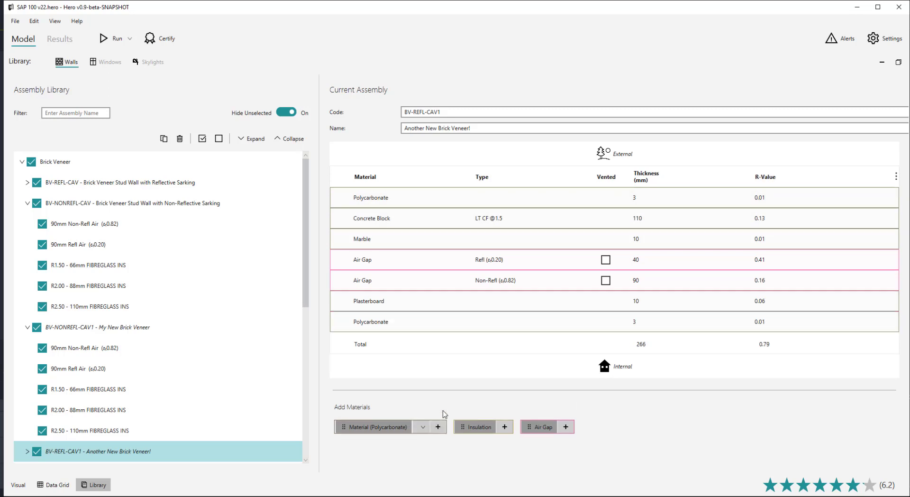
mouse_move(339, 319)
mouse_down()
mouse_move(337, 278)
mouse_move(341, 304)
mouse_up()
drag(338, 216, 341, 240)
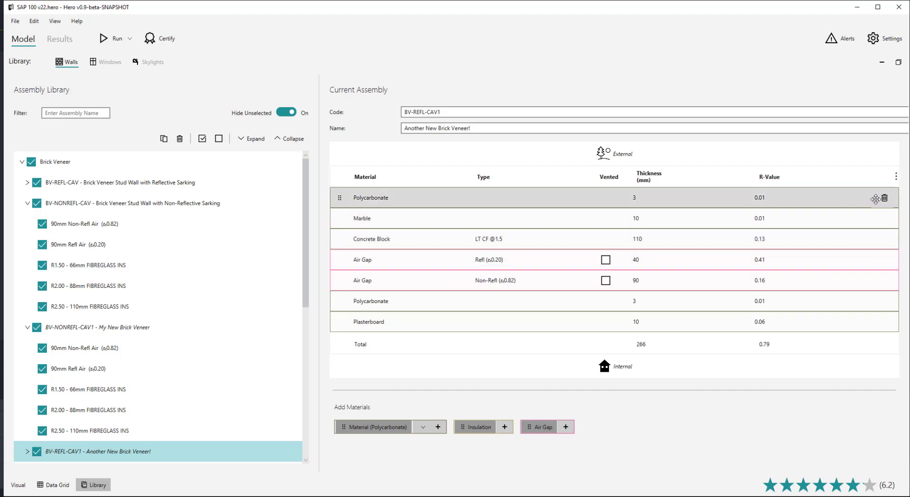
Delete the outer Polycarbonate, the Marble and the remaining Polycarbonate layers, leaving 250 mm total.
click(885, 198)
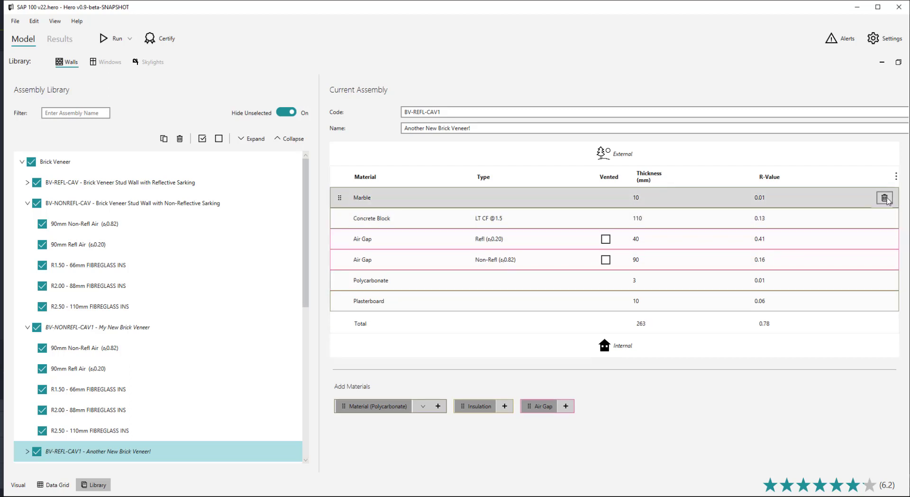
click(885, 198)
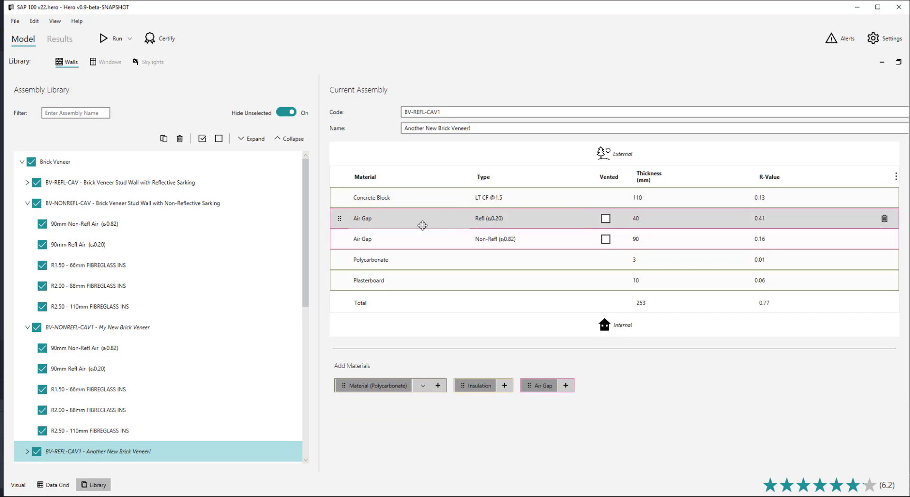
click(340, 261)
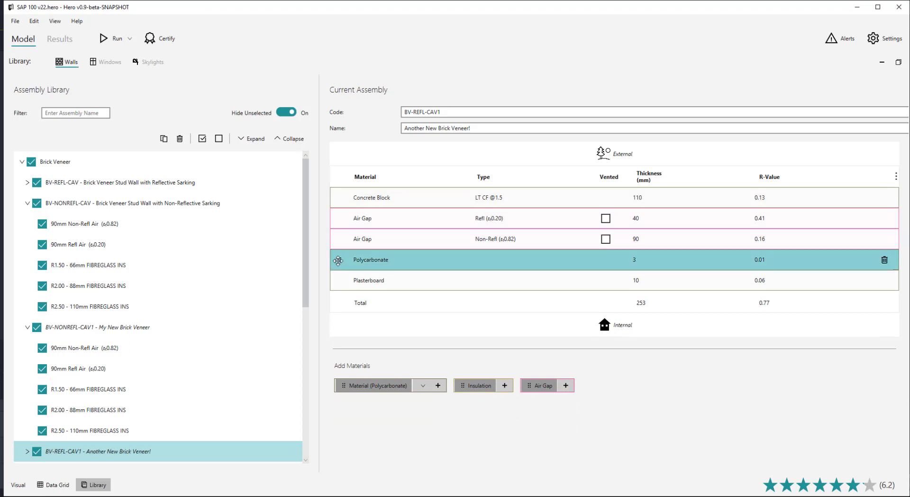
key(Delete)
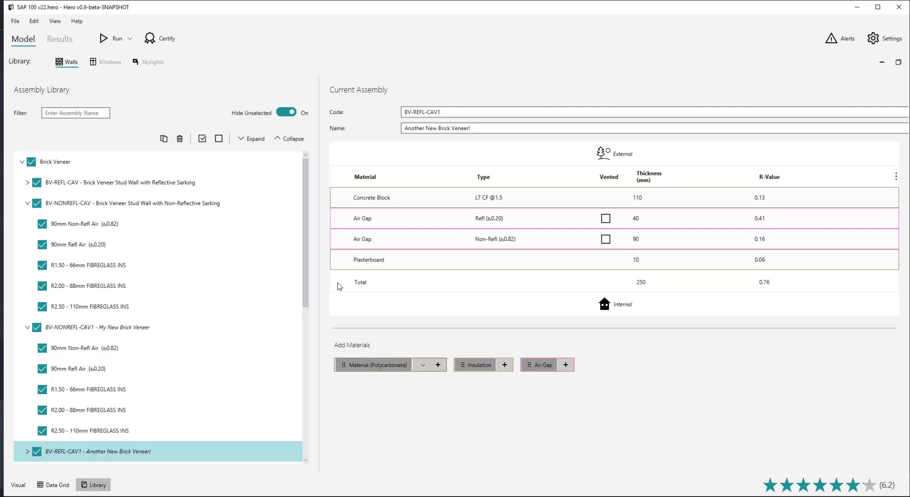
scroll(190, 372, down, 5)
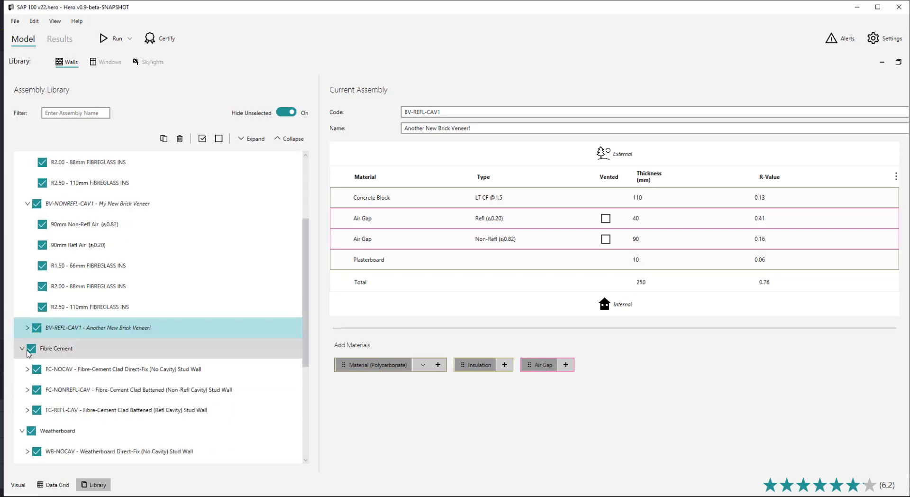
Delete the non-reflective air gap layer and apply the R2.00 - 88mm FIBREGLASS INS option.
click(27, 330)
click(340, 241)
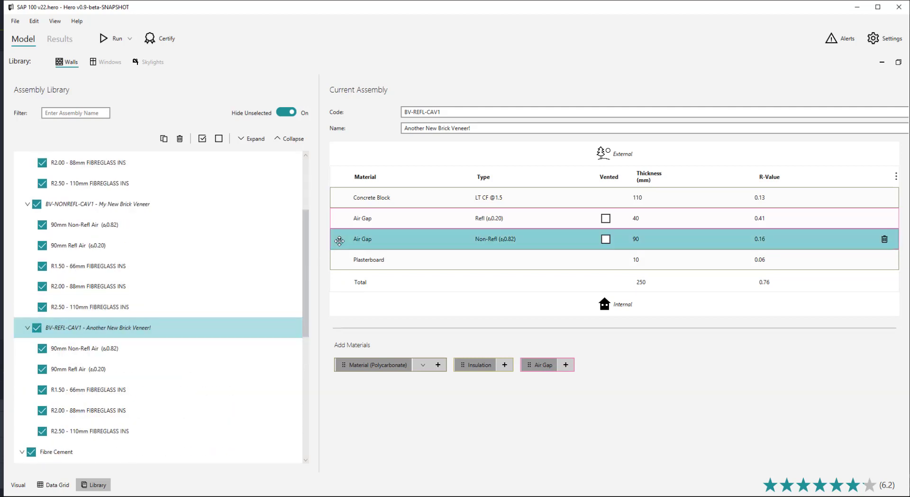
key(Delete)
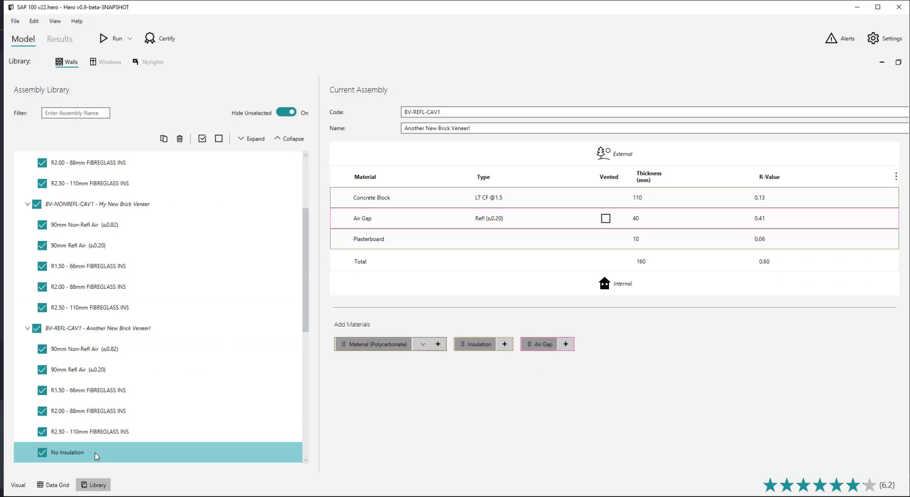
click(101, 411)
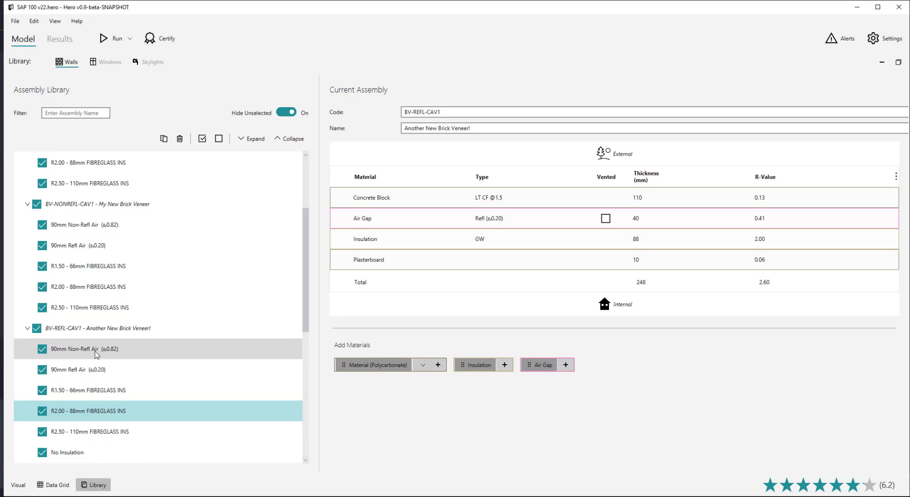
Review the Concrete Block type choices, keeping LT CF @1.5.
click(490, 199)
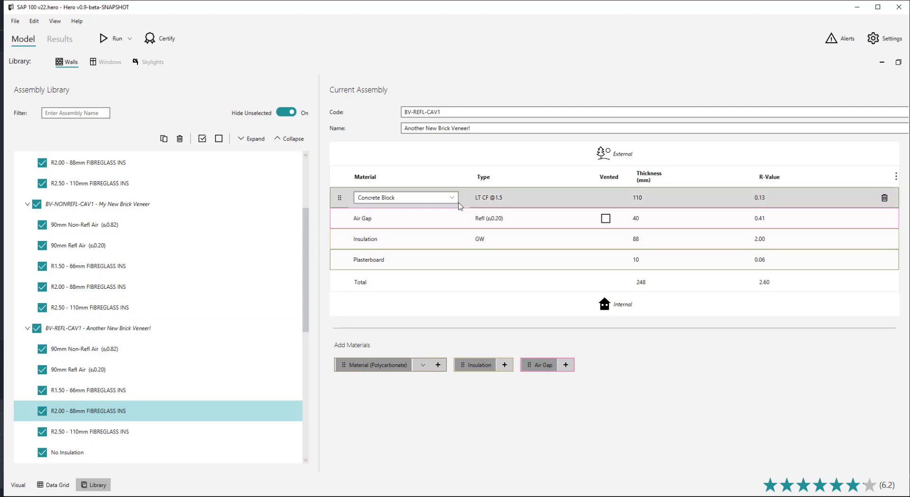
click(490, 200)
click(490, 199)
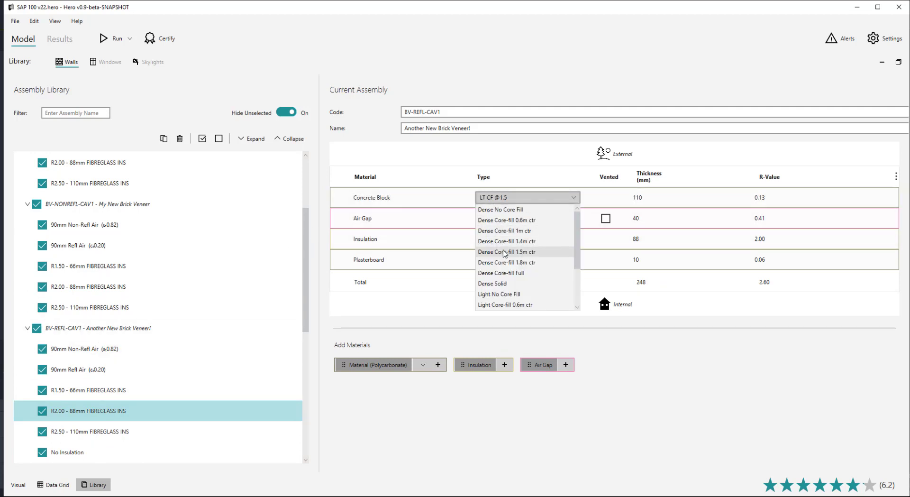
scroll(547, 299, down, 1)
scroll(547, 299, down, 1)
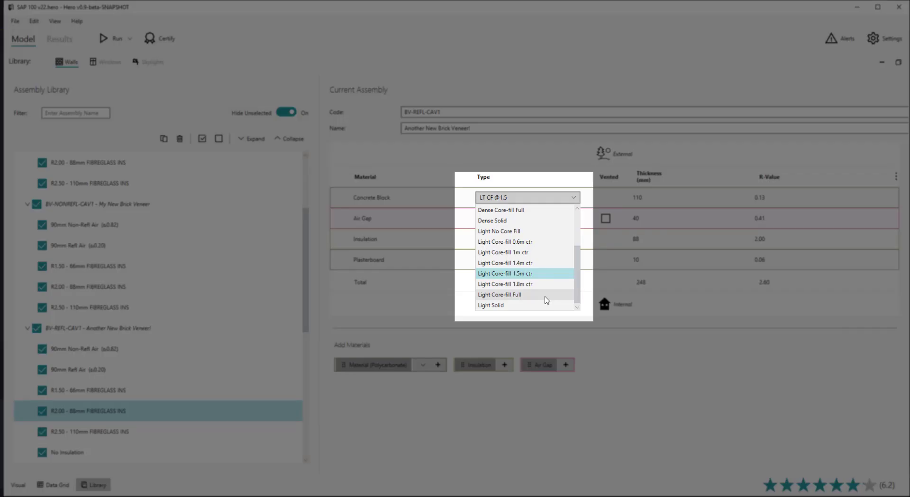
scroll(547, 294, up, 1)
click(554, 198)
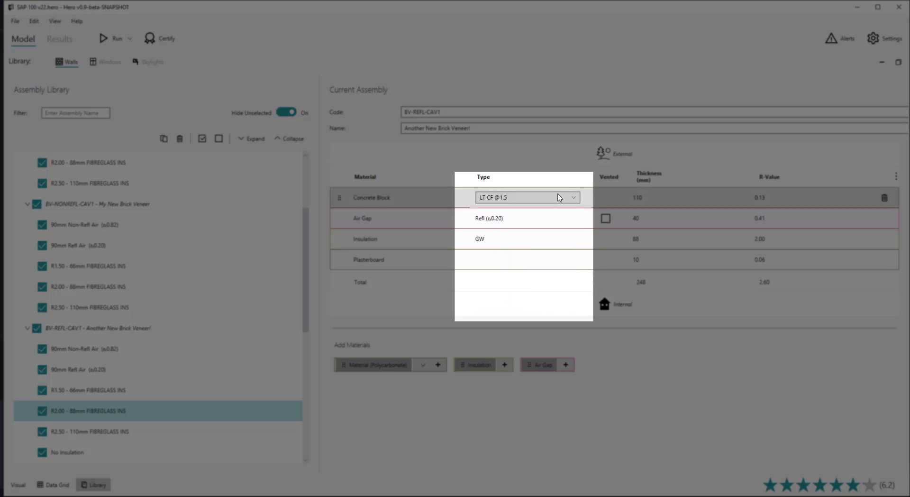
Change the insulation layer type to extruded polystyrene (XPS).
click(535, 219)
click(512, 239)
click(513, 241)
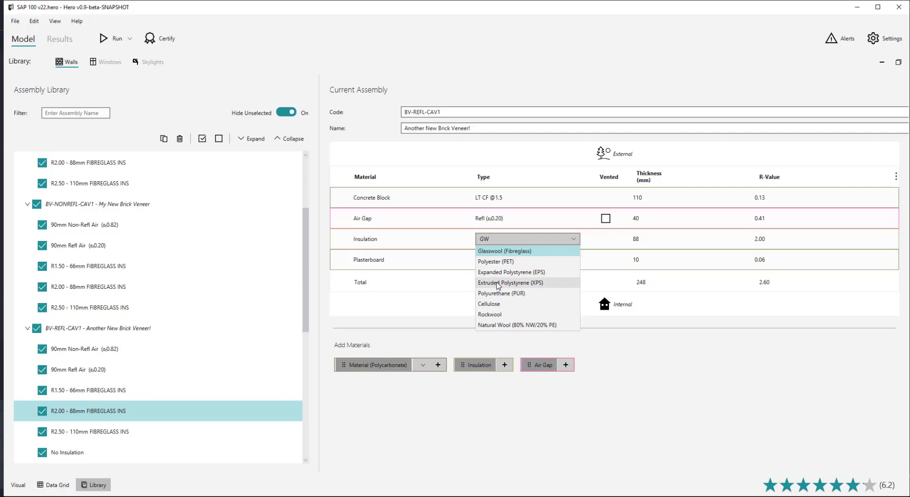
click(498, 283)
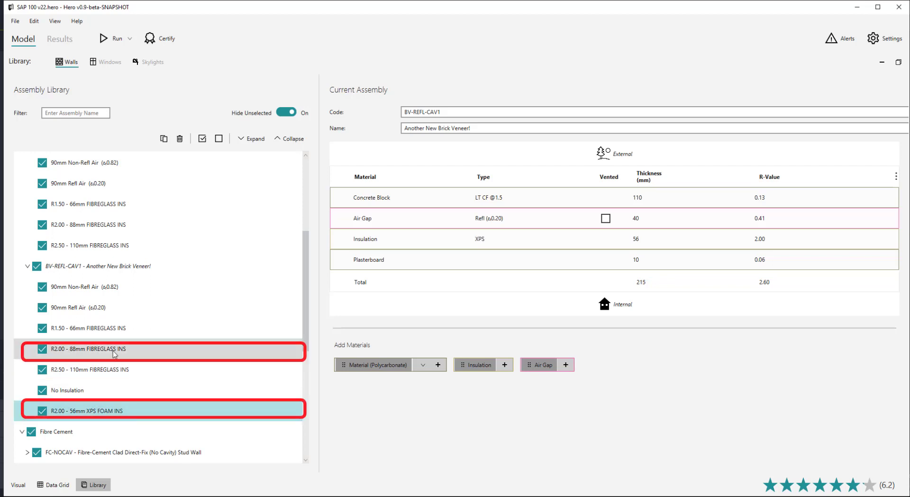
Make the air gap semi-reflective (ε0.56) and mark it as vented.
click(518, 223)
click(520, 221)
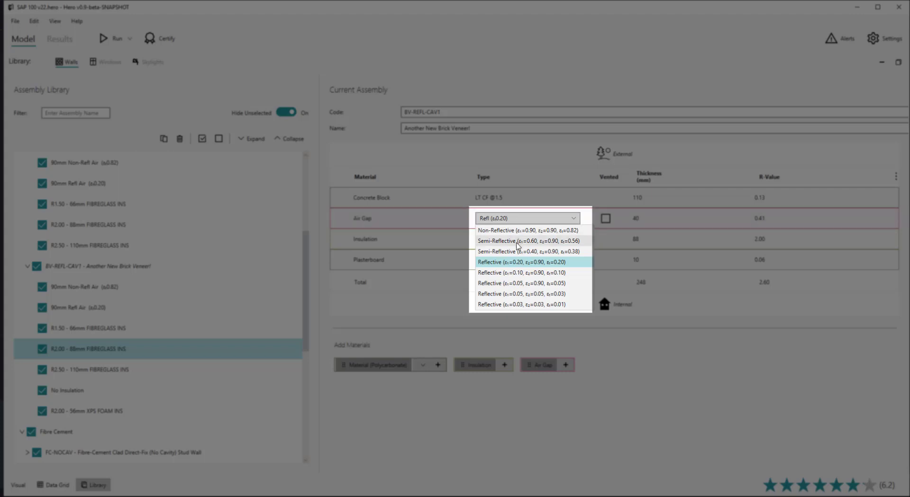
click(519, 241)
click(518, 223)
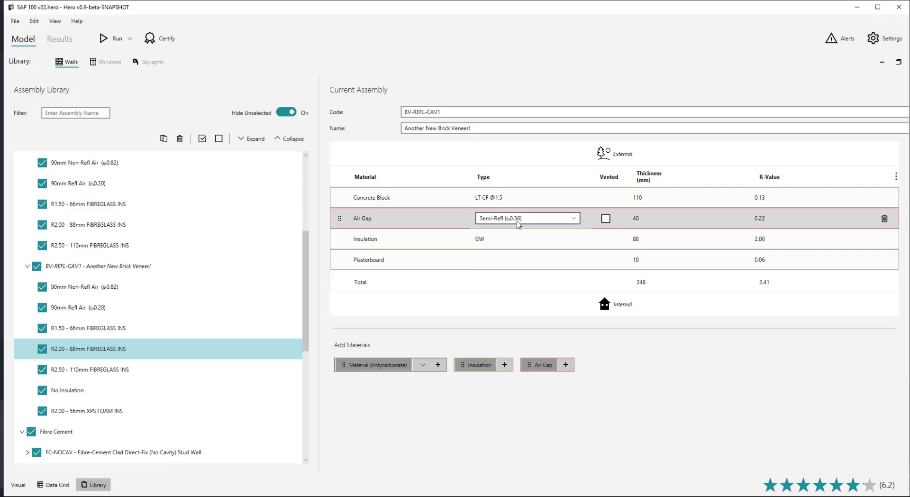
click(606, 219)
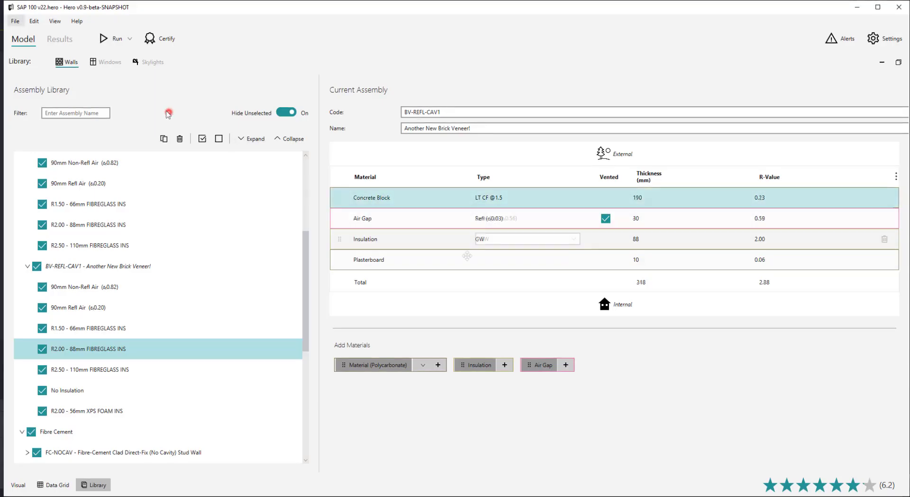
click(168, 113)
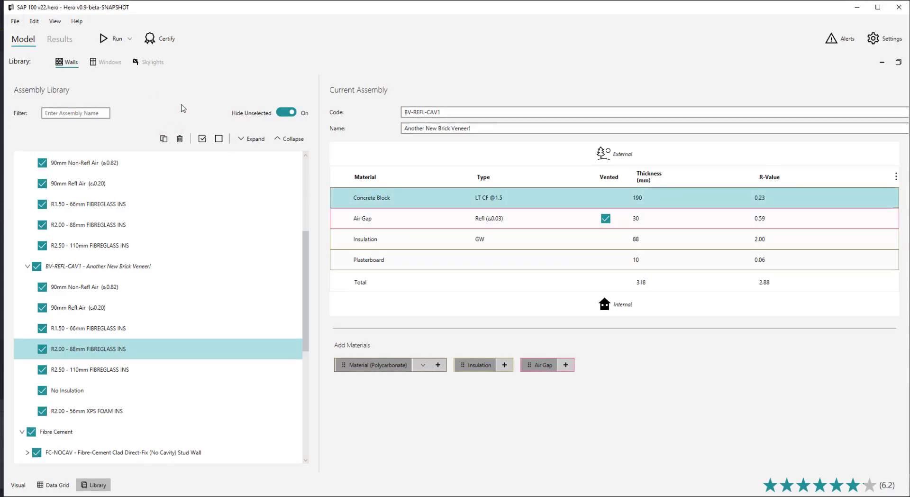
Set the Concrete Block thickness to 150 mm and the air gap to 45 mm.
click(652, 199)
text(90)
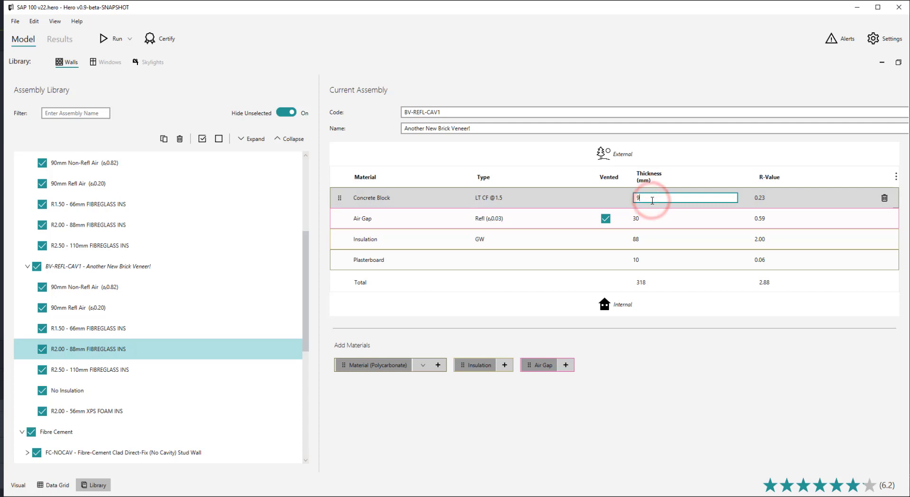
click(661, 200)
text(150)
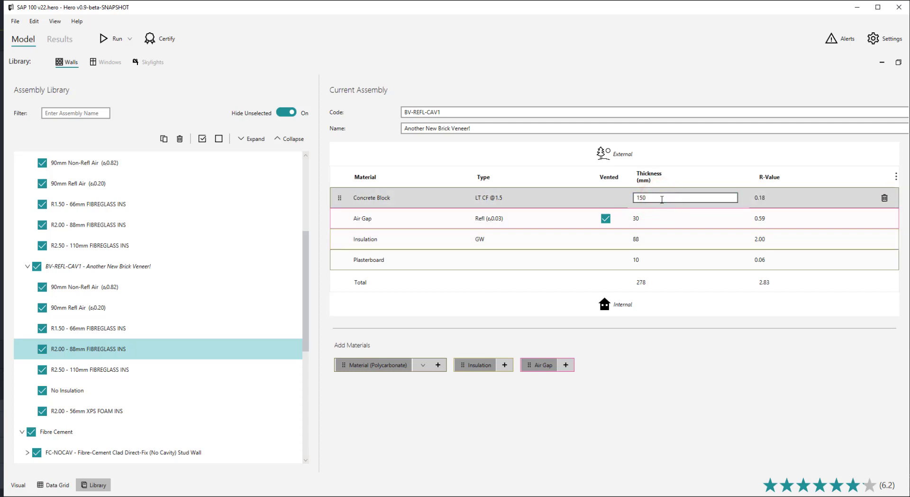
click(657, 217)
click(657, 219)
text(45)
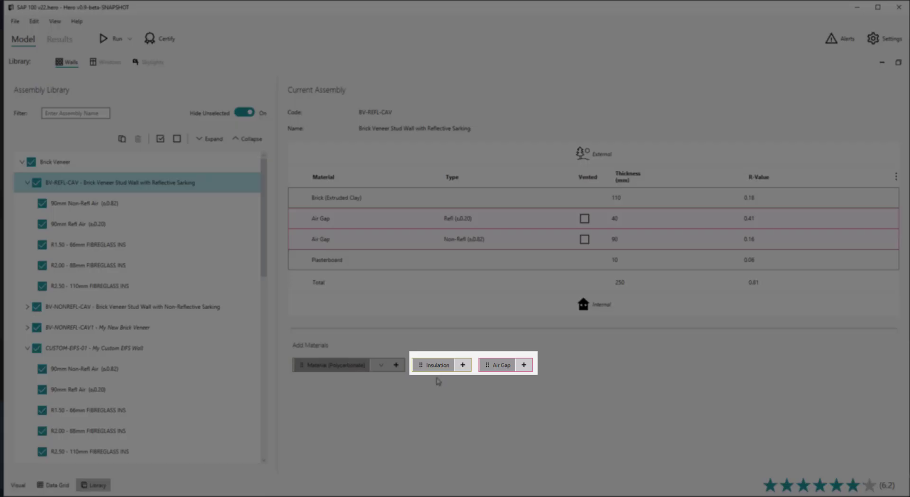
Drag an insulation layer into the BV-REFL-CAV layer table to trigger the insert-type prompt.
drag(436, 366, 369, 263)
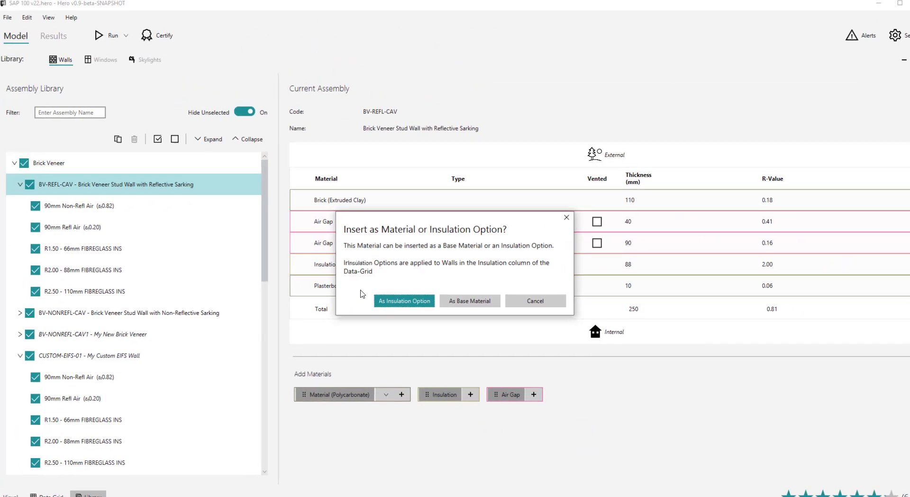
Insert the new layers as an insulation option and preview each BV-REFL-CAV option in turn.
click(387, 304)
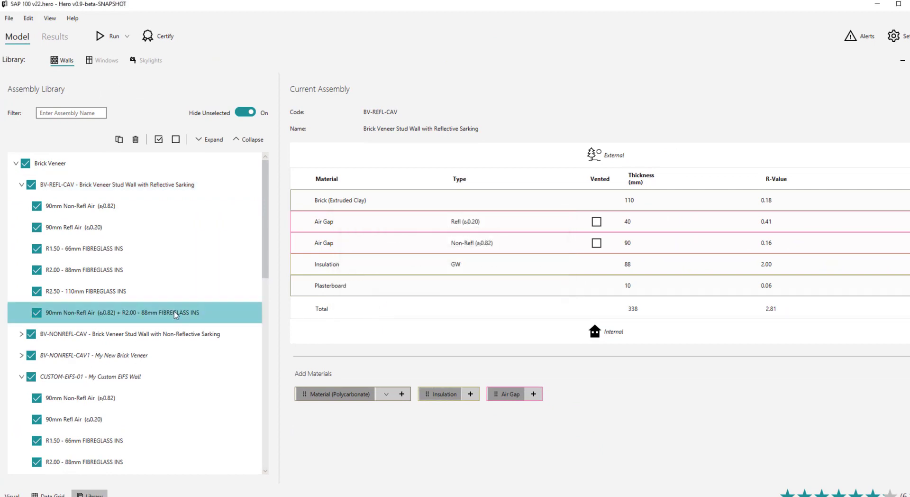
click(148, 293)
click(146, 314)
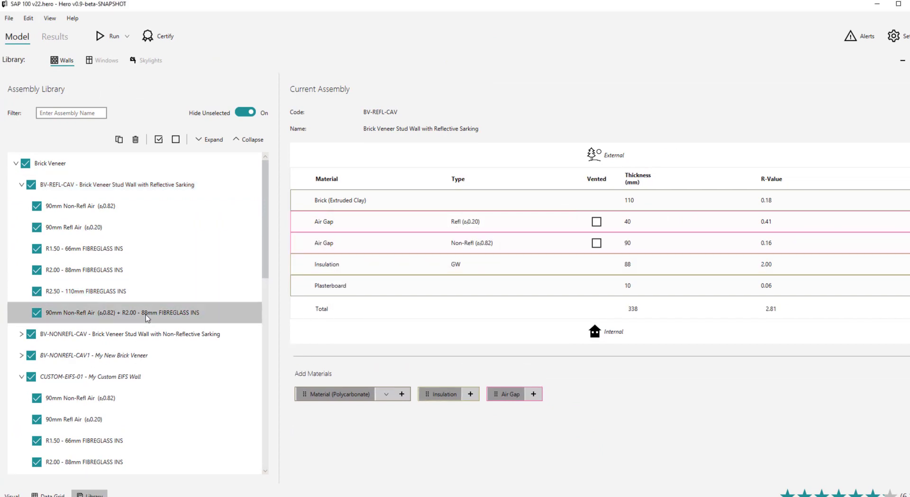
click(95, 185)
click(112, 209)
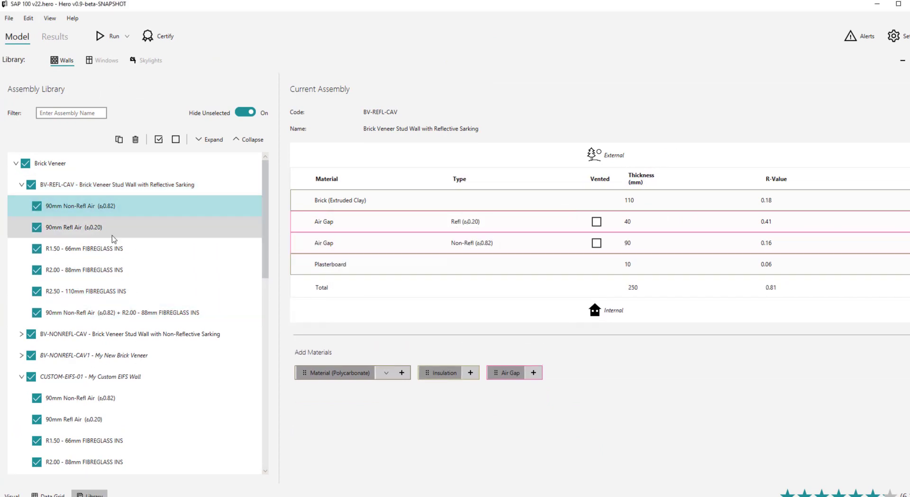
click(112, 228)
click(112, 268)
click(111, 290)
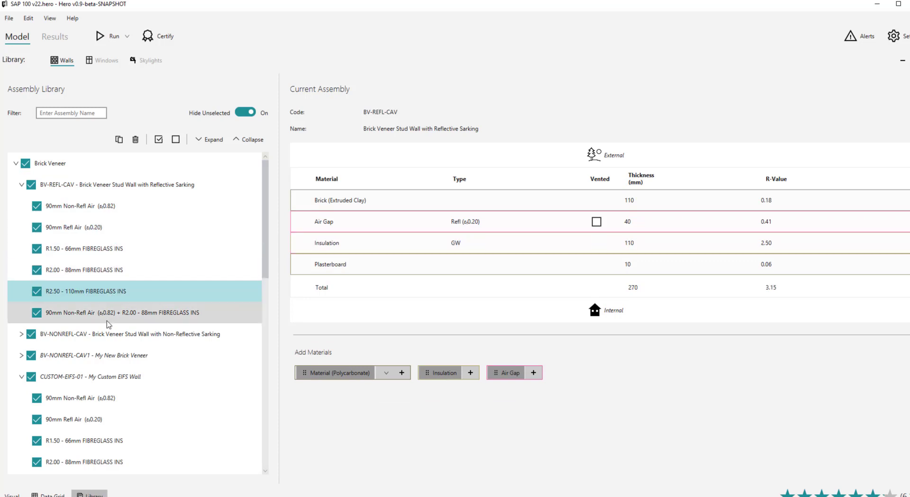
click(109, 316)
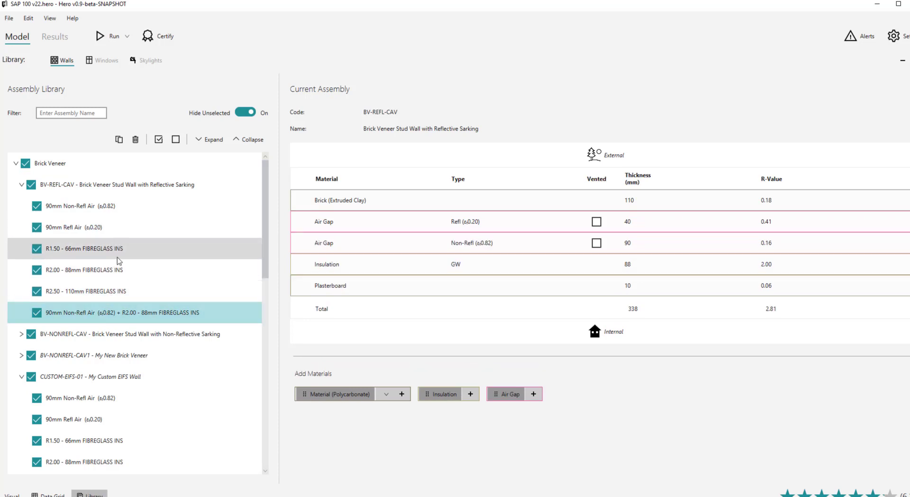
Compare the air gap and R1.50/R2.00/R2.50 fibreglass options, ending on R2.00 88mm fibreglass.
click(117, 269)
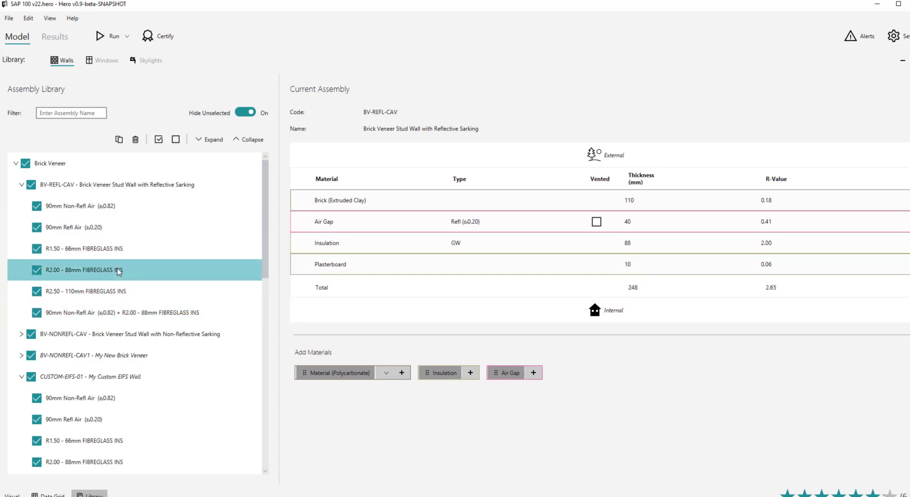
click(141, 186)
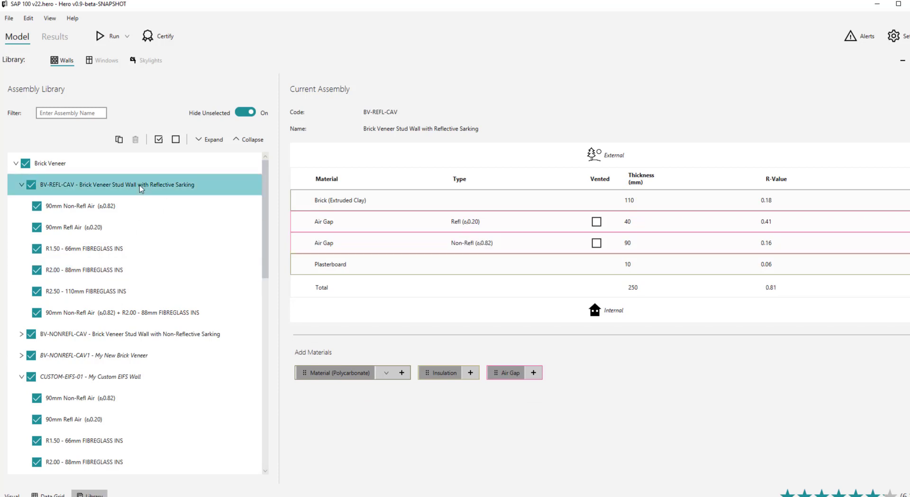
click(130, 288)
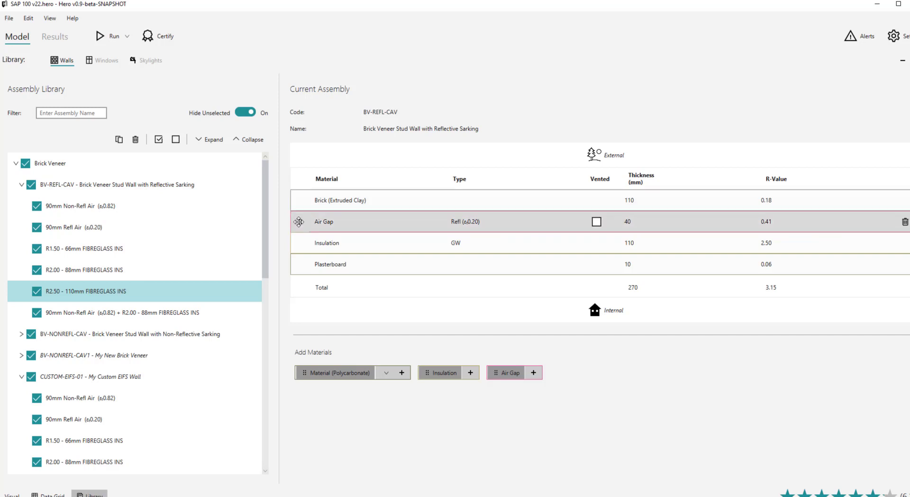
click(104, 269)
click(106, 249)
click(109, 227)
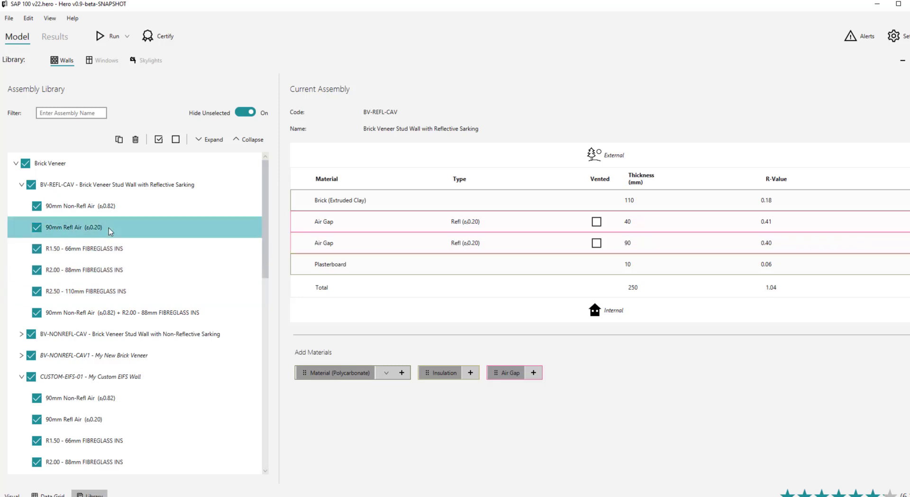
click(109, 249)
click(108, 269)
click(107, 291)
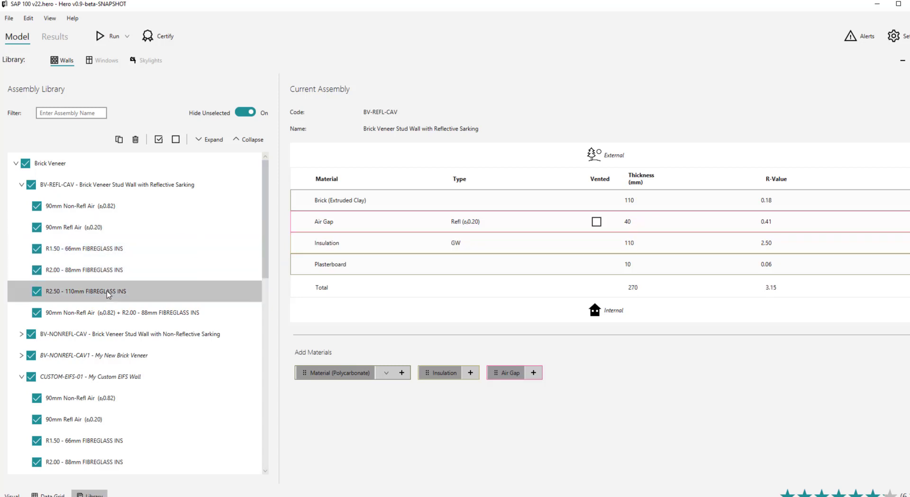
click(107, 270)
click(117, 247)
click(127, 227)
click(128, 249)
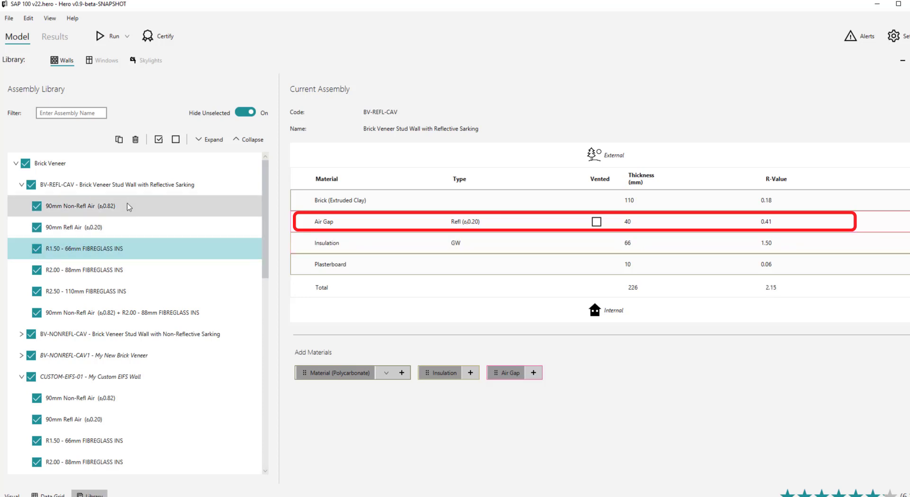
click(127, 204)
click(129, 228)
click(130, 247)
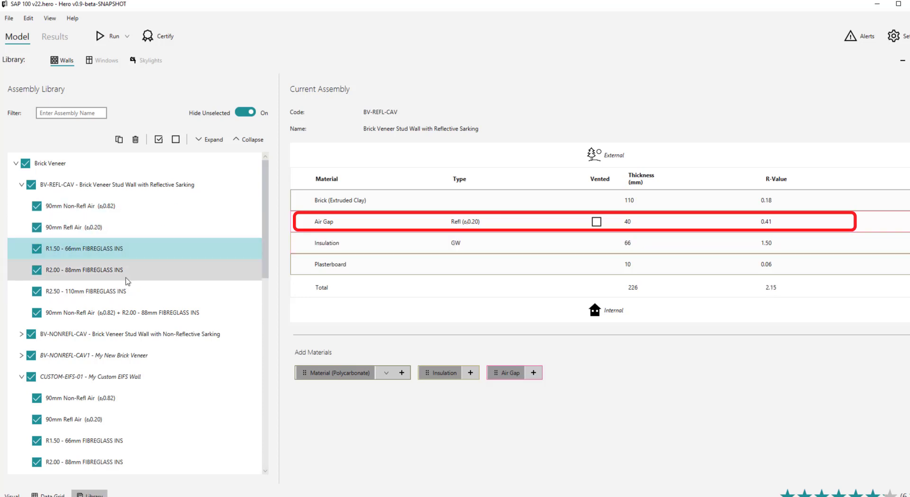
click(126, 273)
click(126, 293)
click(126, 274)
click(128, 252)
click(132, 229)
click(130, 249)
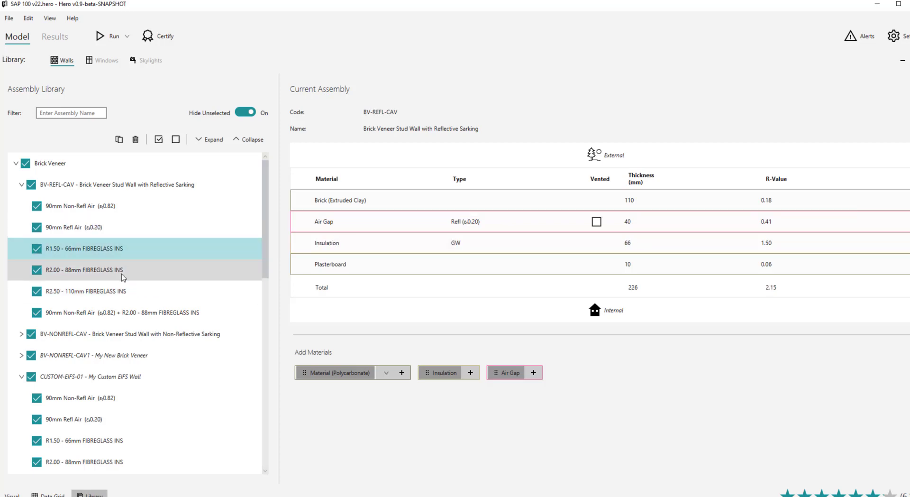
click(127, 270)
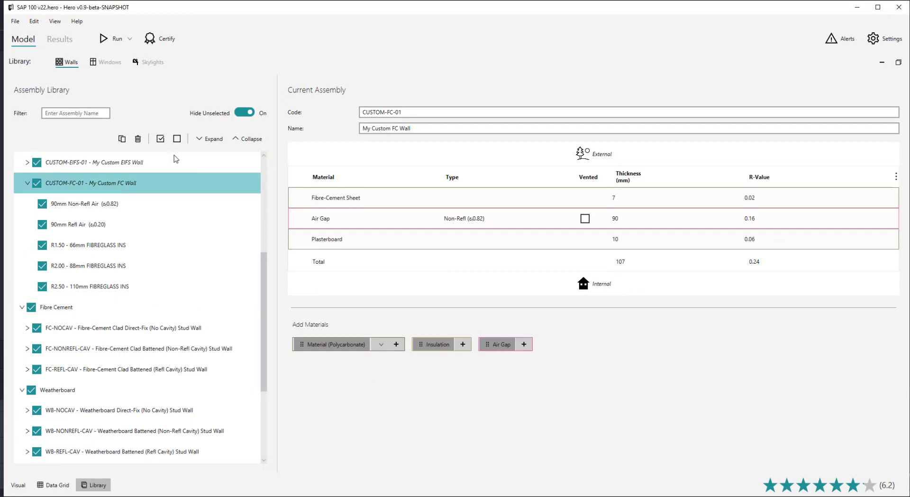
Cycle My Custom FC Wall through 90mm Refl Air, R1.50 and R2.00, ending on R2.50 110mm fibreglass.
mouse_move(290, 203)
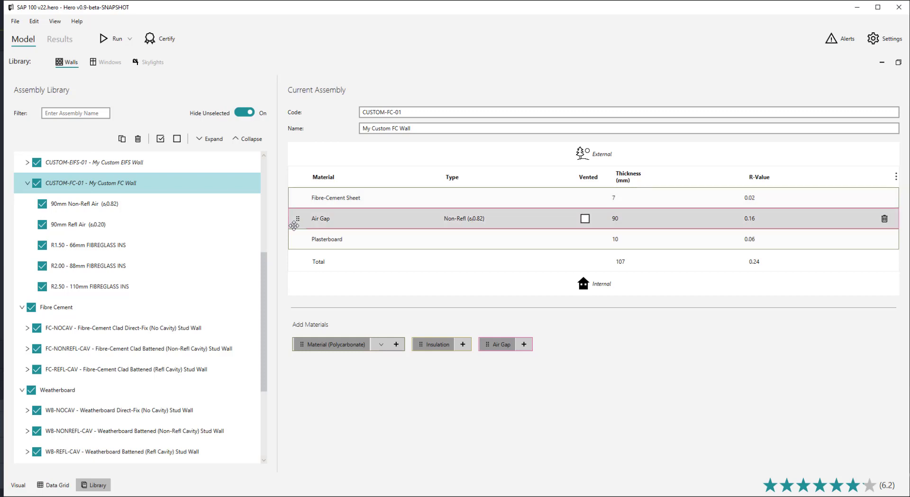
click(109, 226)
click(112, 247)
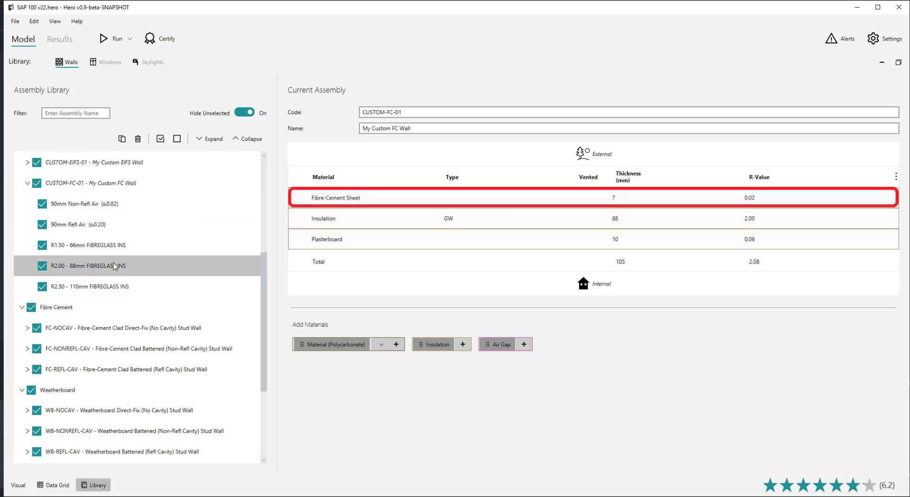
click(127, 263)
click(132, 246)
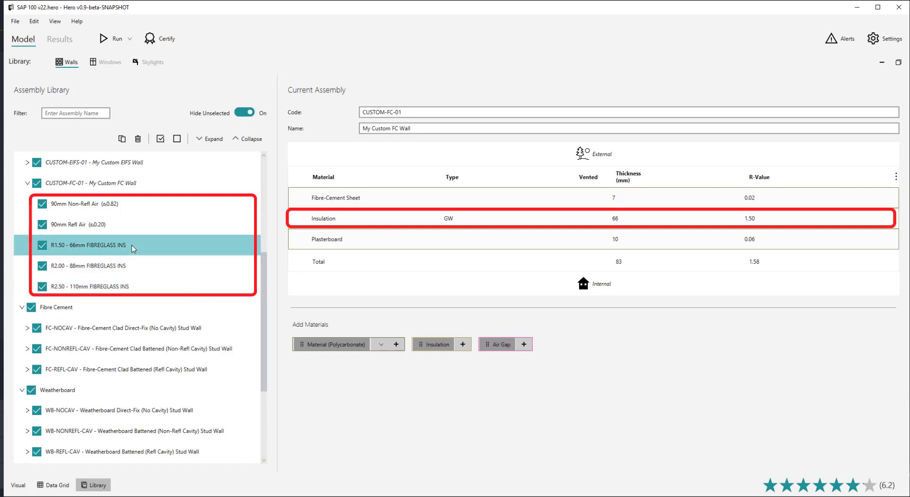
click(134, 225)
click(133, 244)
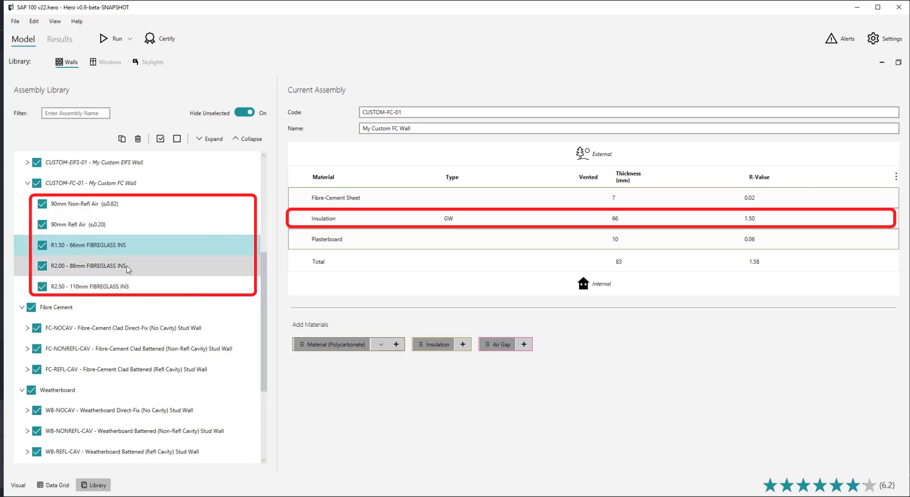
click(127, 267)
click(128, 287)
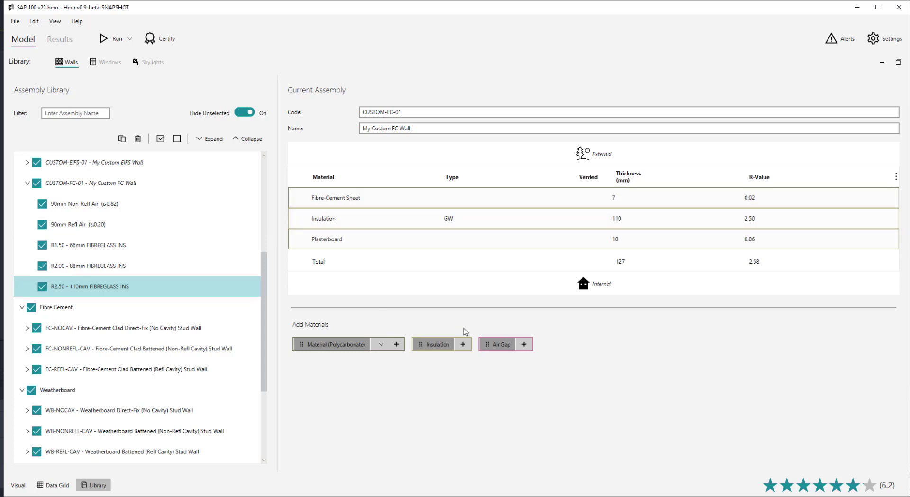
Insert a 40 mm air gap as a base-material second layer and check totals across insulation options.
drag(499, 350, 351, 220)
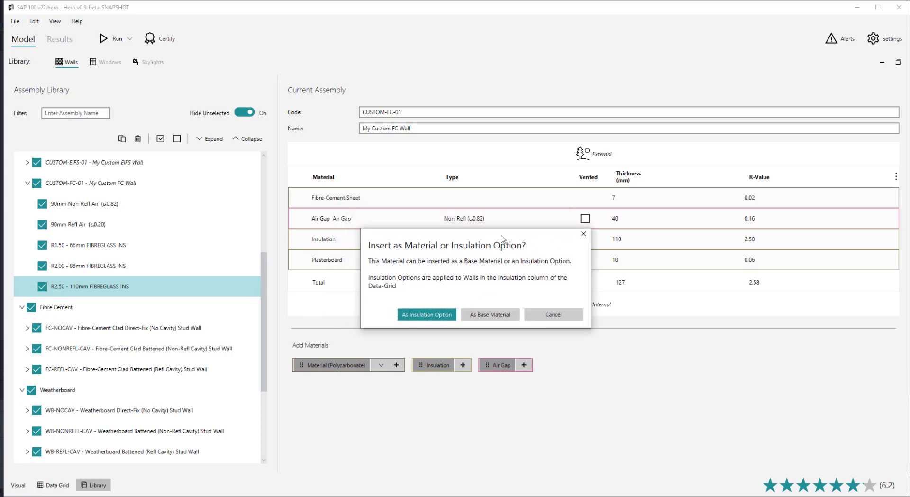
click(489, 315)
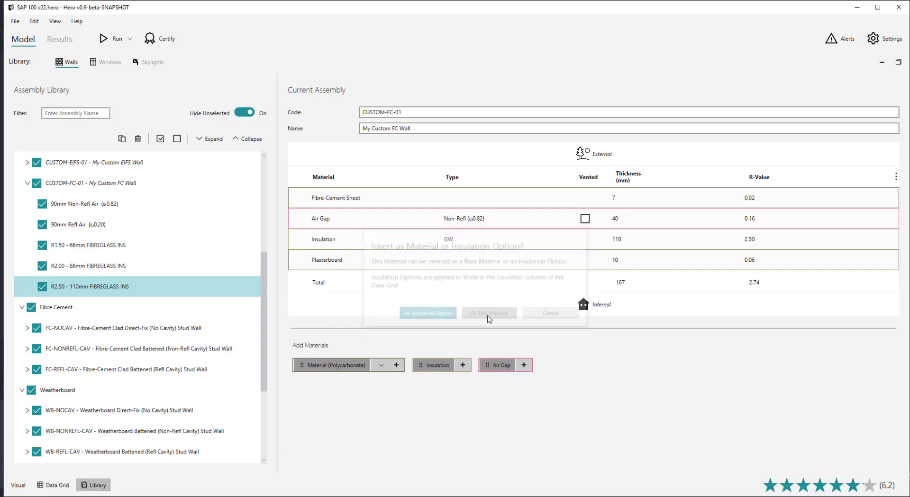
click(103, 273)
click(120, 245)
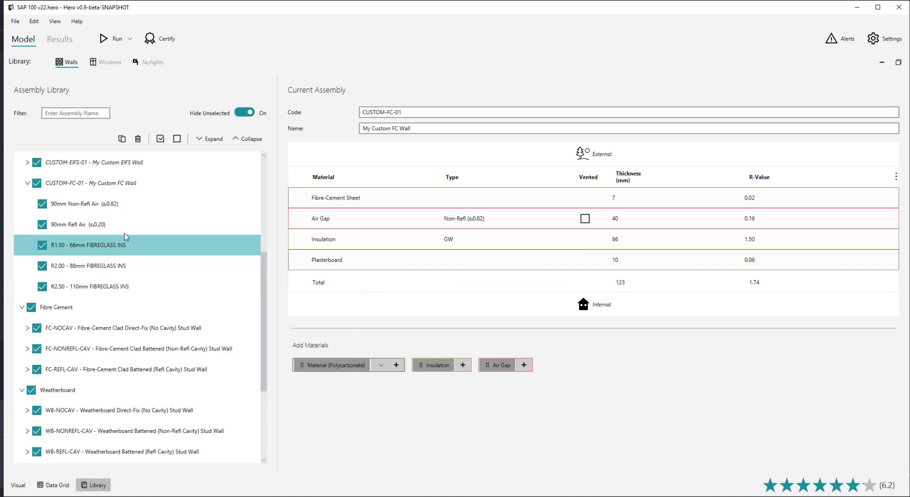
click(124, 231)
click(125, 246)
click(127, 267)
click(126, 287)
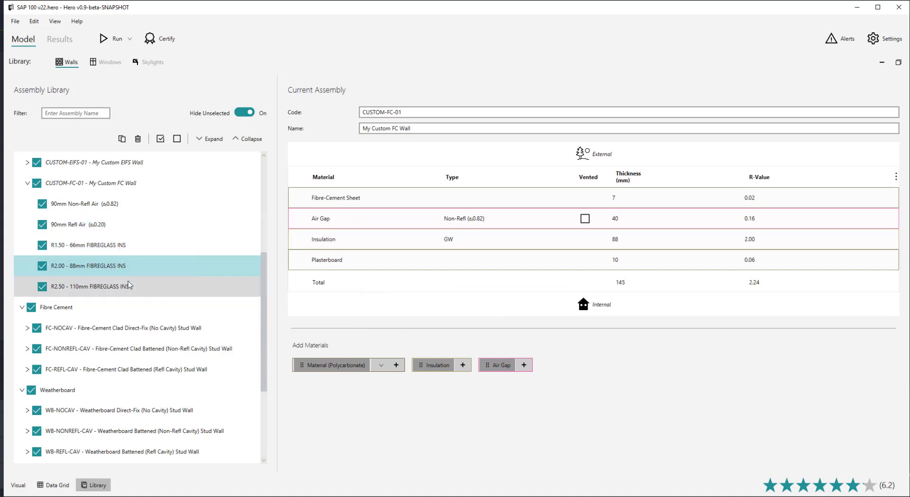
click(134, 210)
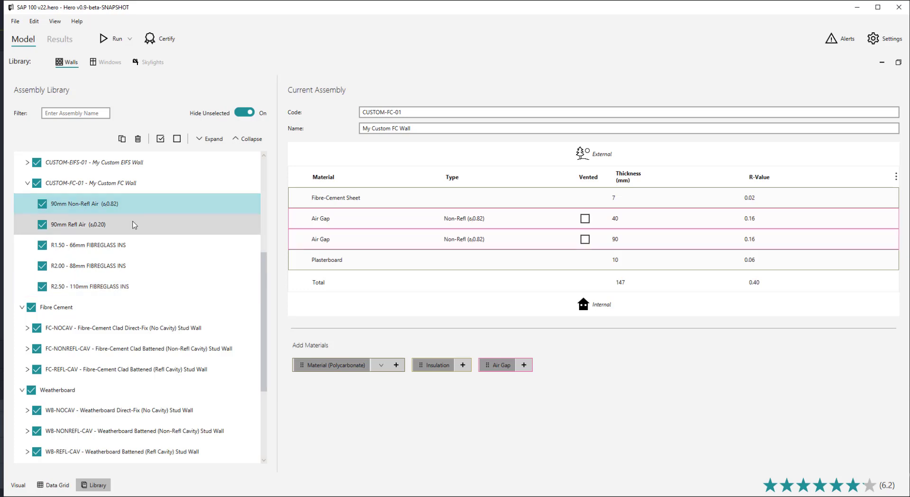
click(133, 223)
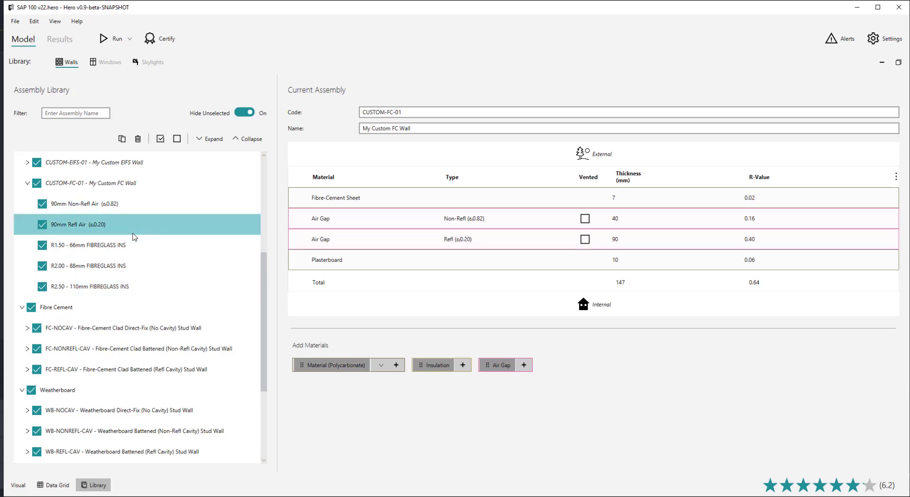